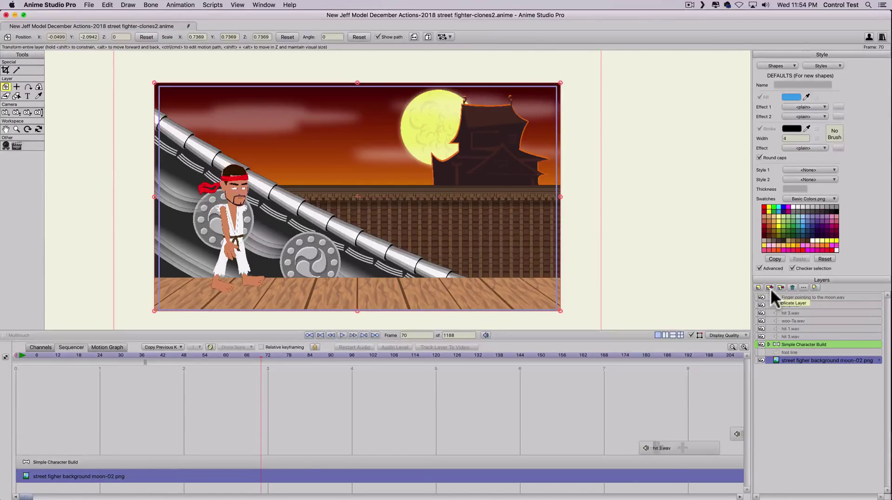
Preview the fighter's motion from frame 20 to 135 and back to 131, then bring up the Street Fighter reference video.
click(36, 347)
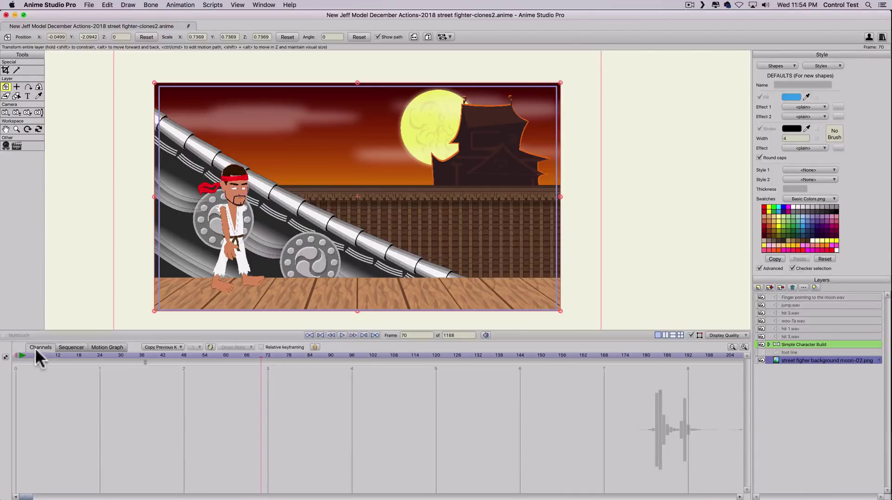
drag(23, 354, 86, 355)
drag(160, 356, 489, 355)
drag(314, 354, 581, 345)
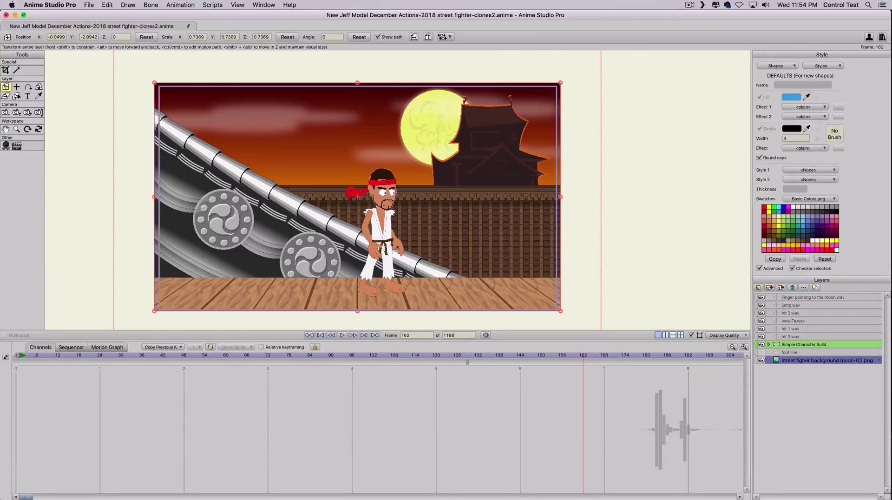
key(super+Tab)
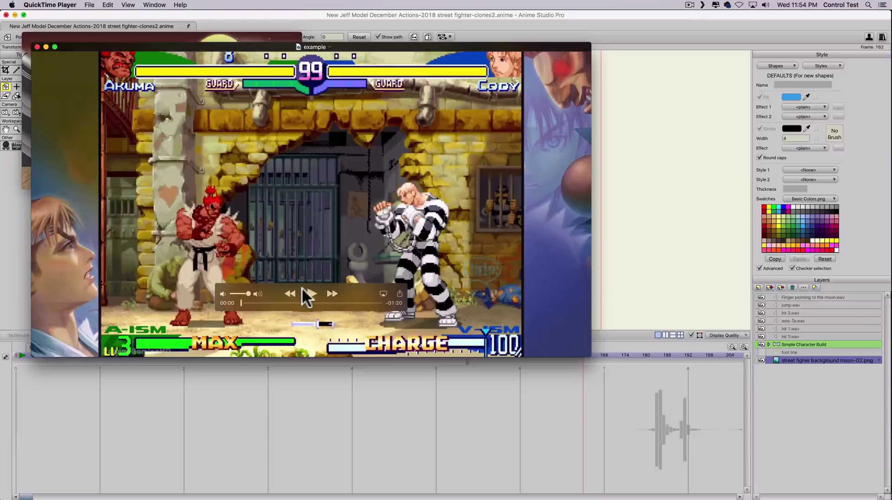
Play and pause the example fight clip twice, then close the example and clone.mov windows.
click(308, 298)
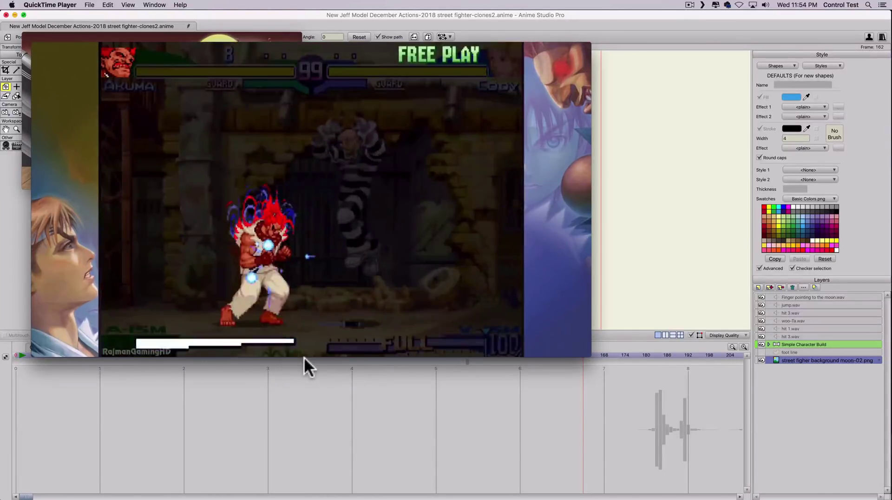
key(space)
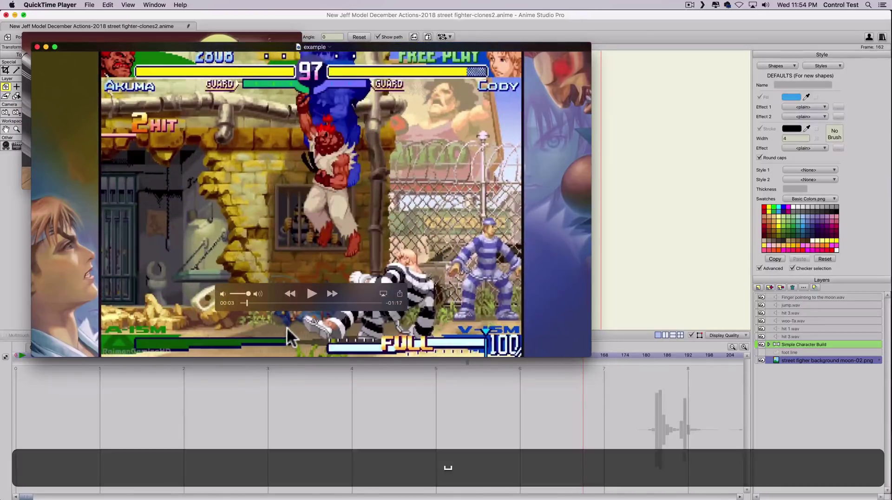
click(306, 292)
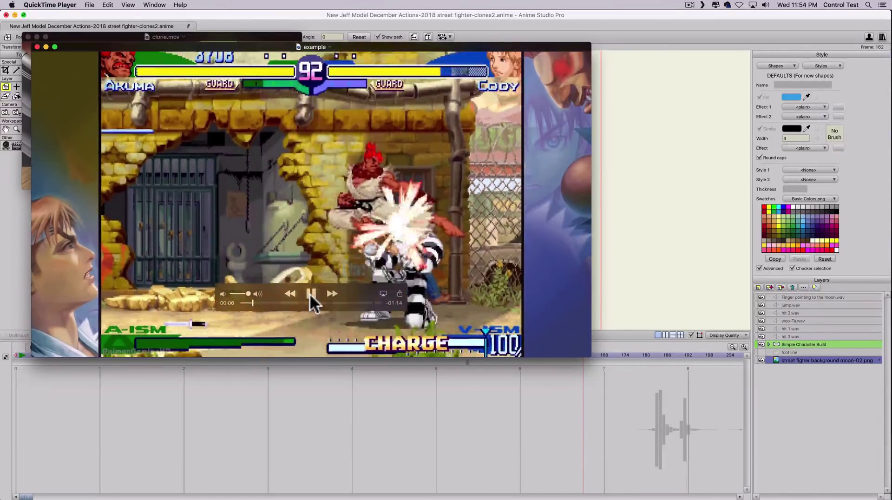
key(space)
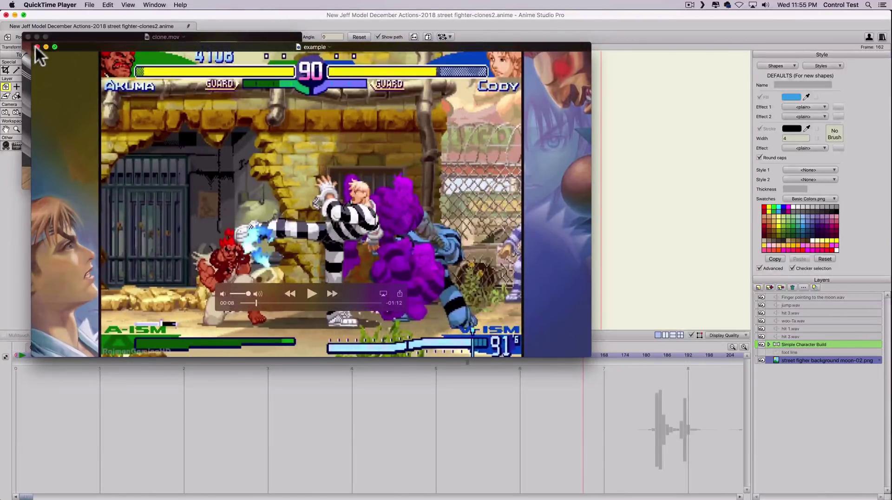
click(36, 47)
click(28, 37)
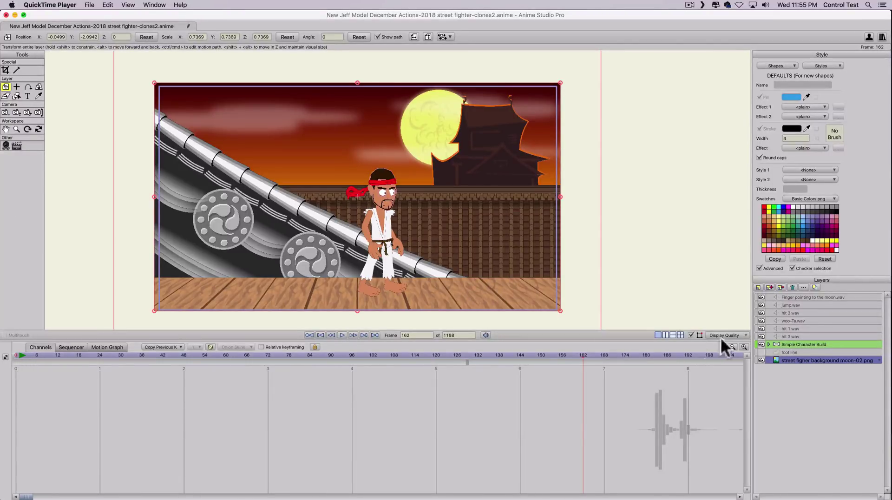
Duplicate Simple Character Build, name the copy 'Clone', and move the original above it.
click(792, 342)
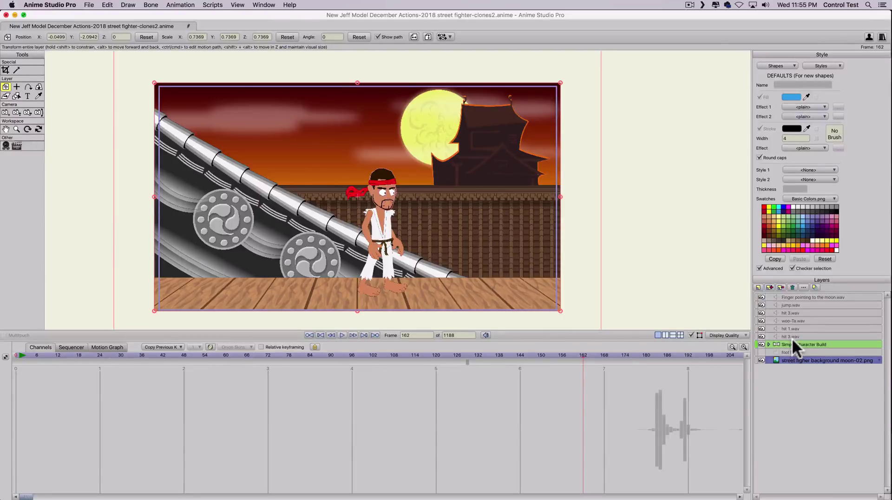
click(769, 345)
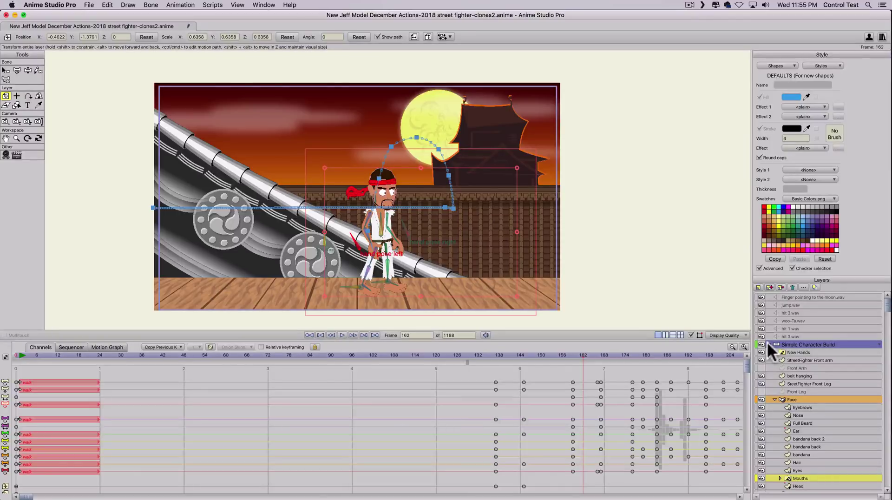
click(769, 345)
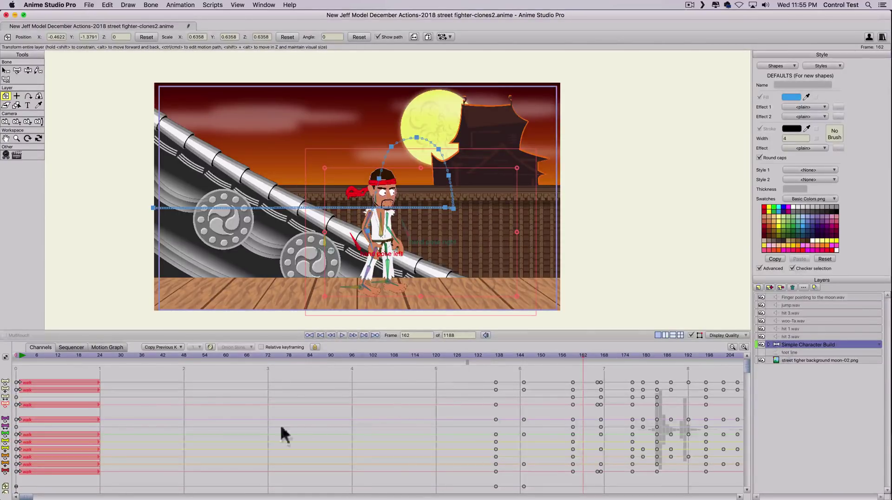
click(770, 287)
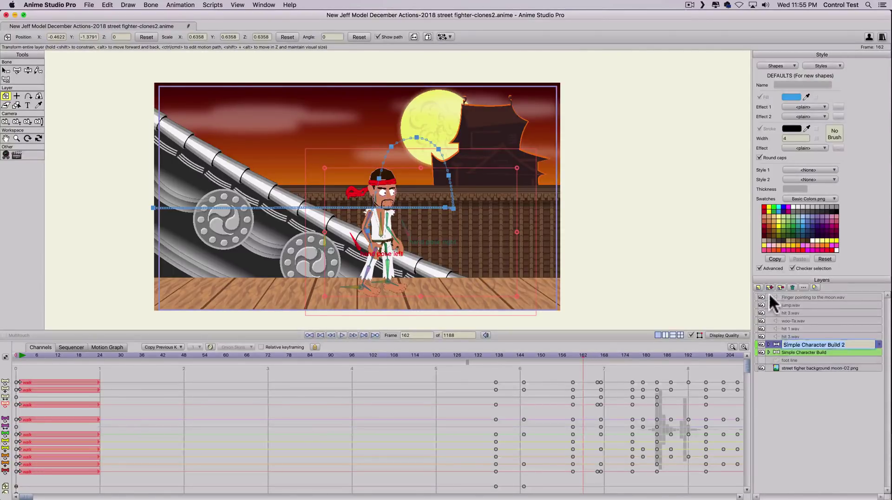
text(Clone)
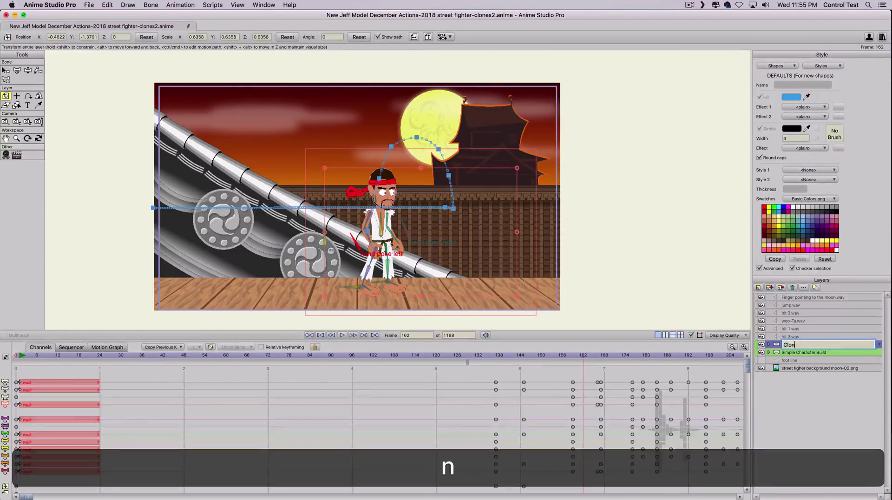
click(832, 348)
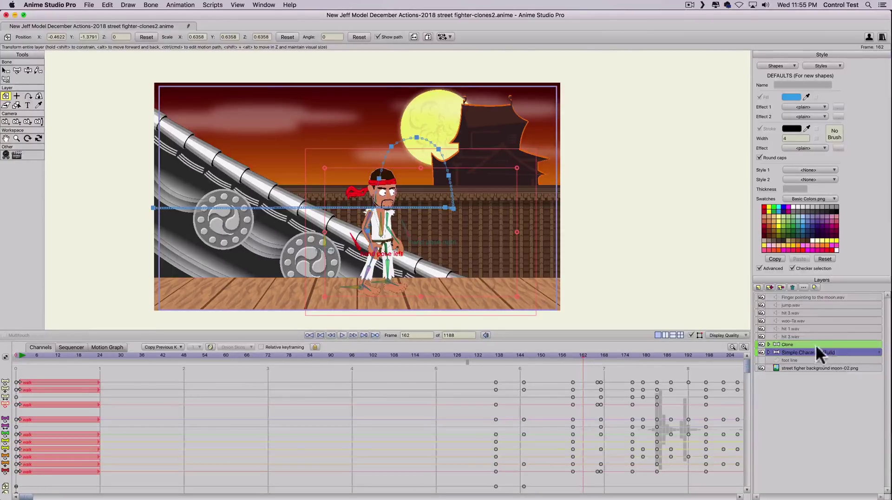
drag(805, 351, 803, 354)
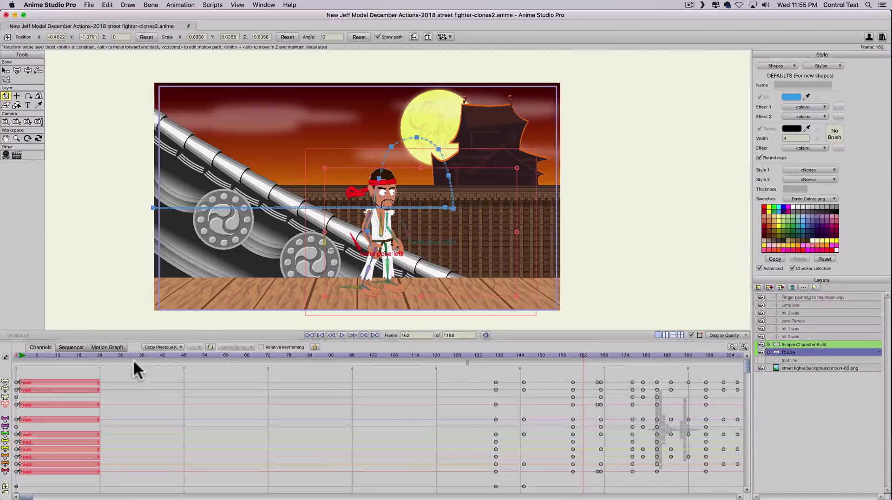
In the Sequencer, drag the Clone layer's bar left to offset its timing from the original.
click(69, 346)
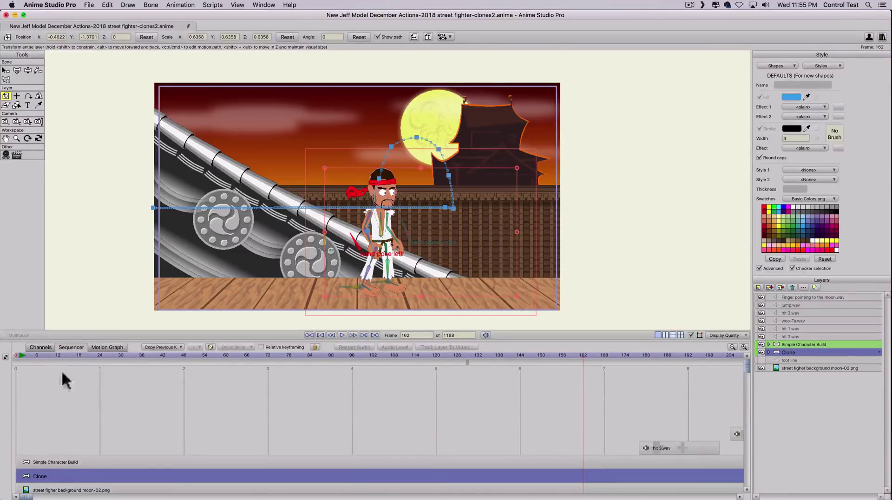
click(58, 474)
mouse_move(56, 473)
mouse_down()
mouse_move(44, 473)
mouse_move(59, 470)
mouse_move(53, 459)
mouse_up()
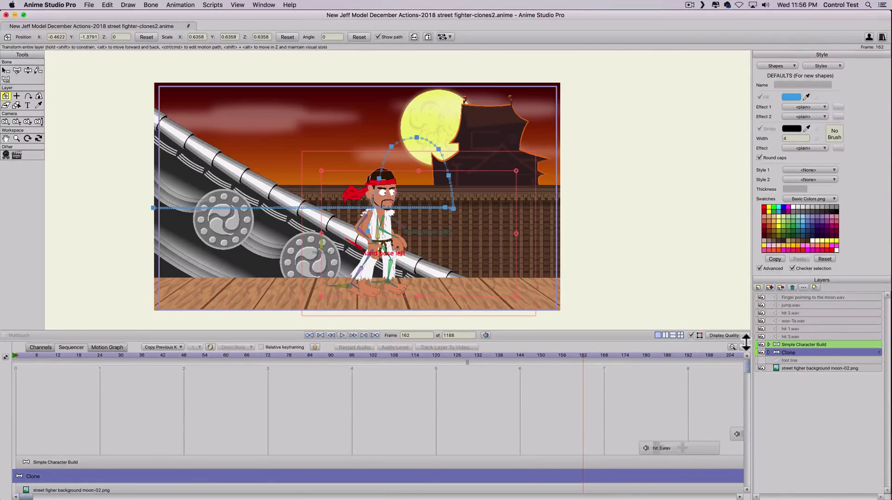
Duplicate the Clone layer as 'Clone 2' and move it beneath Clone.
click(769, 286)
click(793, 358)
click(808, 349)
drag(811, 350, 800, 360)
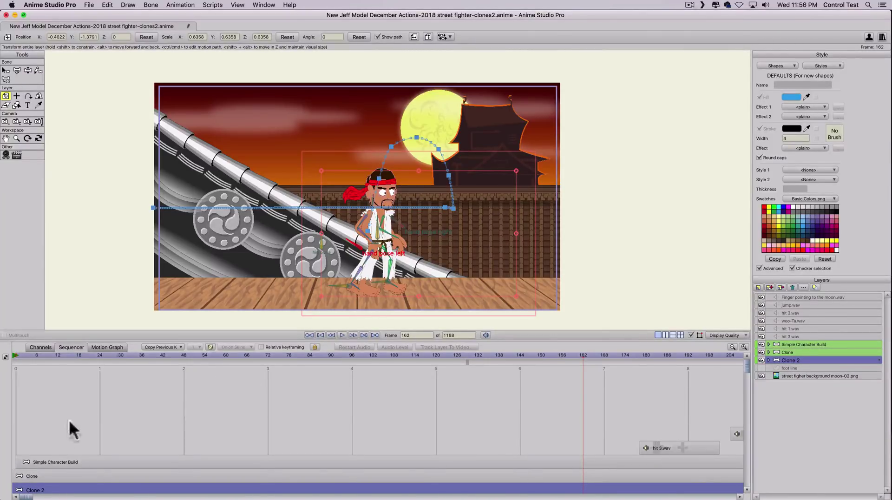
Offset Clone 2's sequencer bar further, then render and close a preview of the frame.
drag(86, 490, 70, 489)
key(super+r)
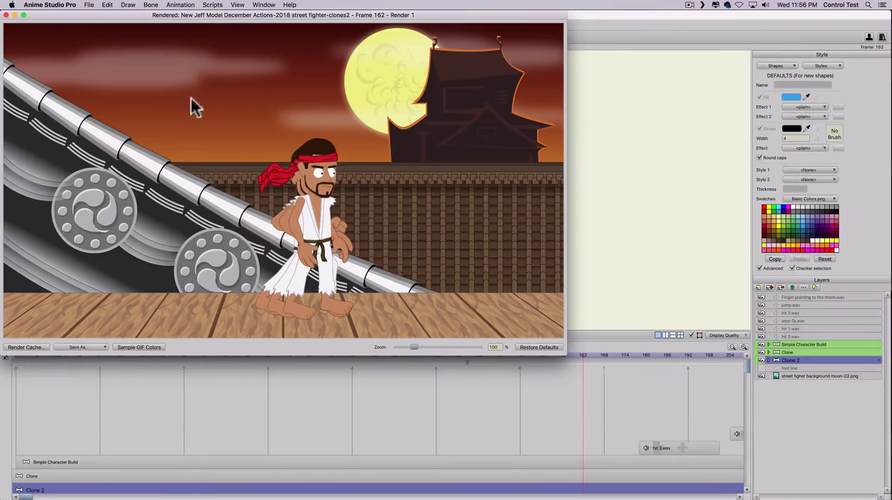
click(6, 15)
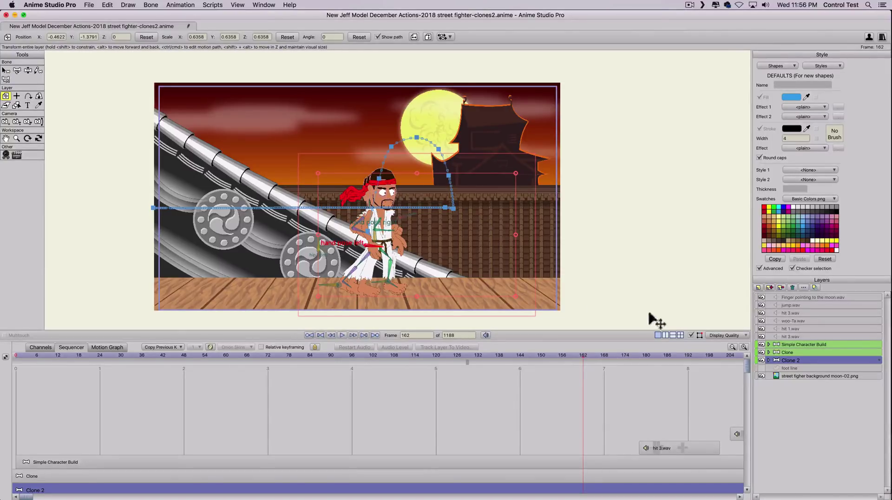
Set the Clone layer's opacity to 50% in its Layer Settings.
double_click(806, 351)
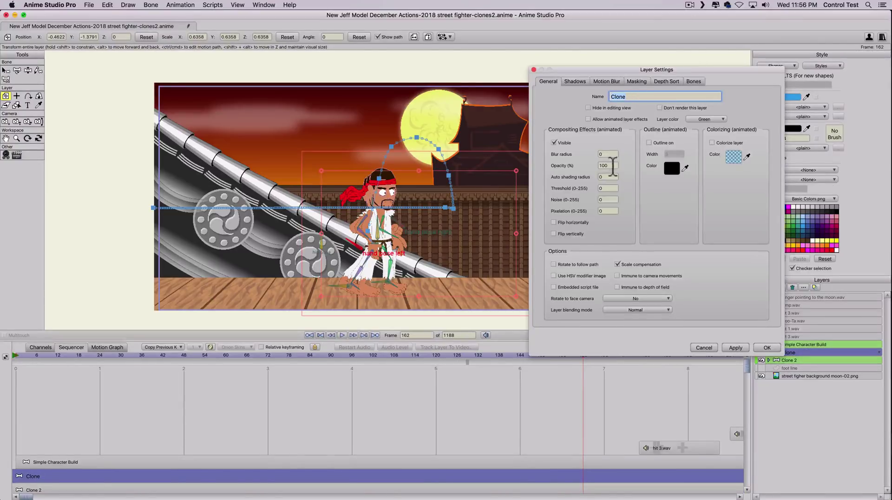
click(603, 166)
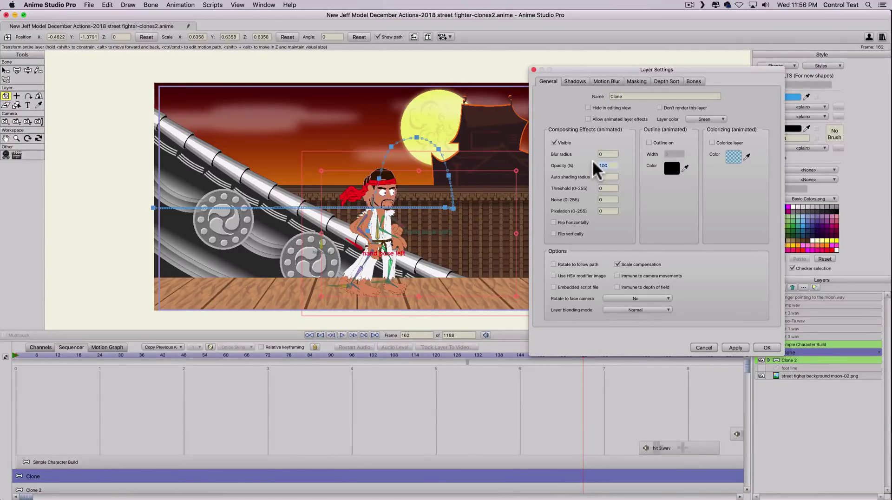
text(50)
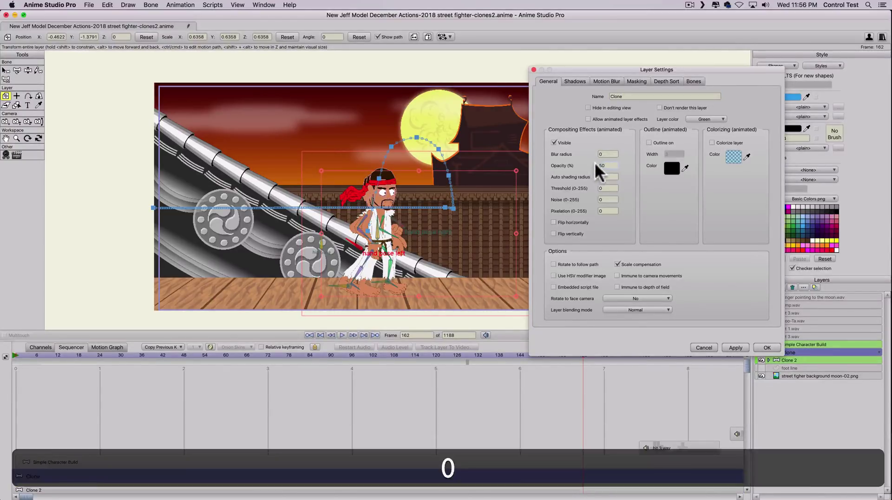
click(736, 349)
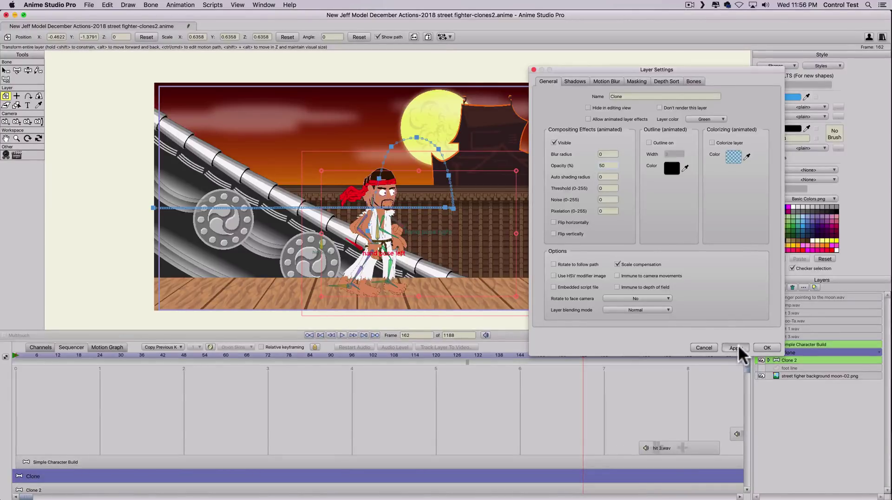
click(768, 349)
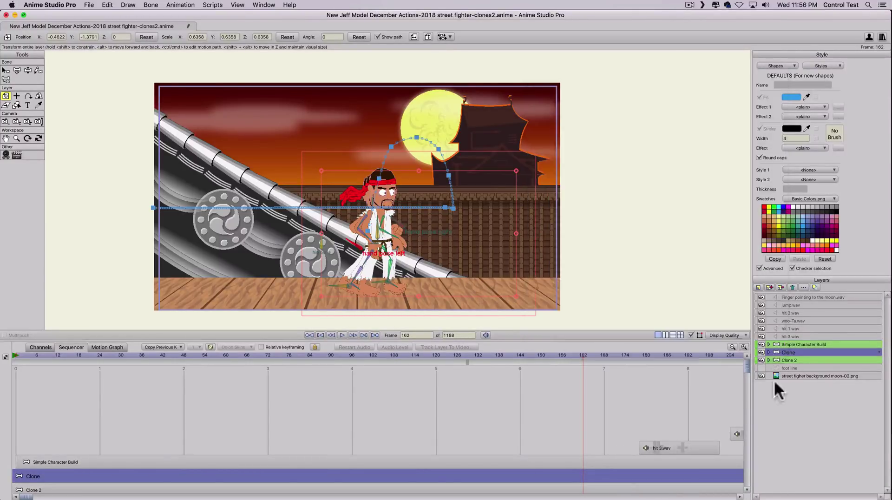
Lower the Clone 2 layer's opacity to 10% in its Layer Settings.
click(804, 357)
double_click(807, 357)
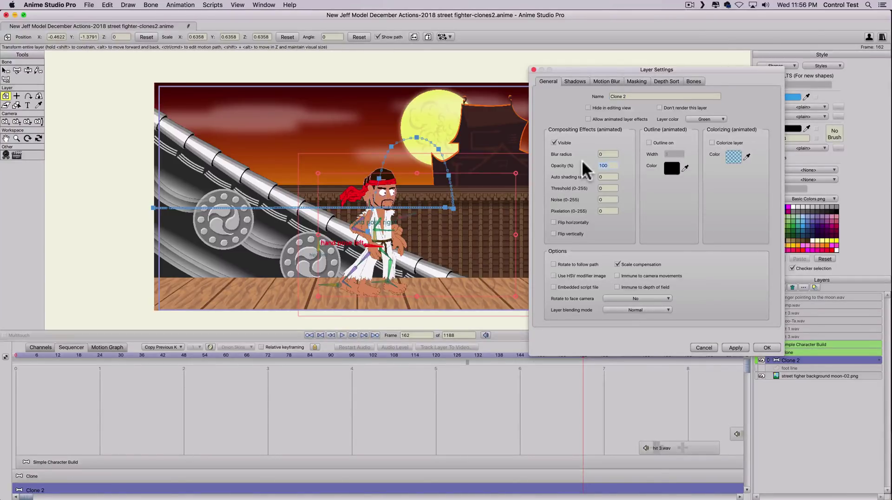
key(BackSpace)
key(BackSpace)
text(0)
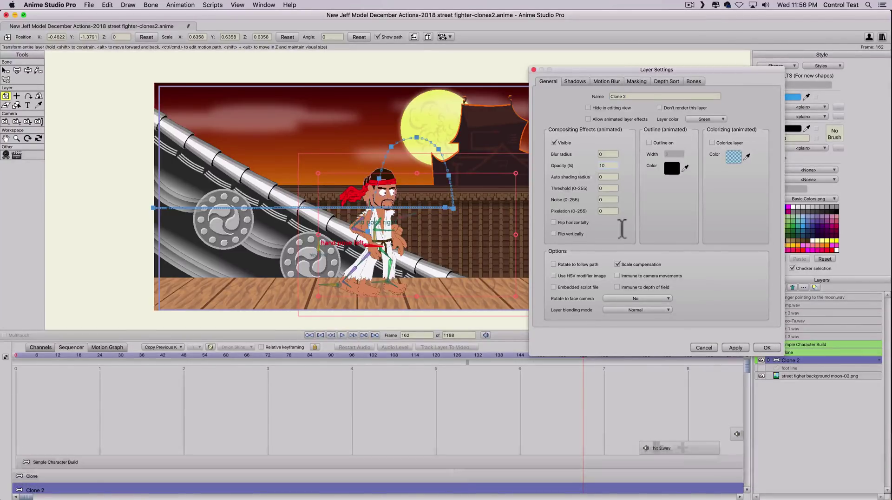
click(766, 349)
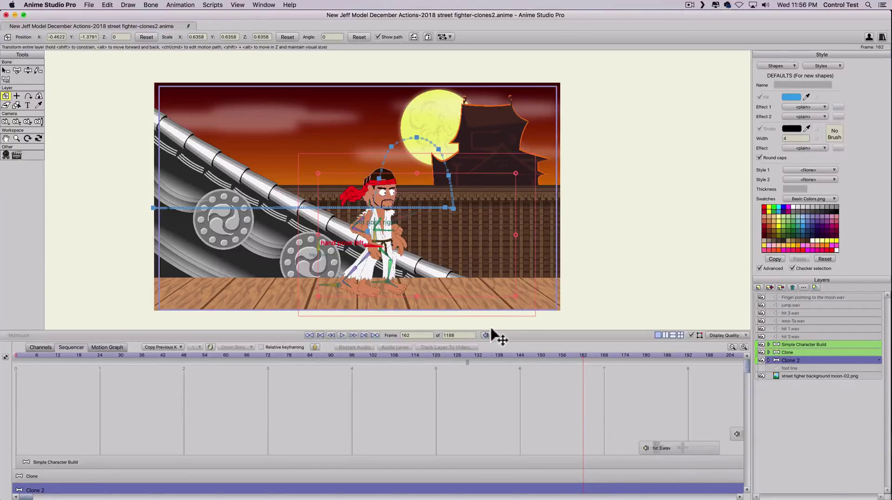
key(super+r)
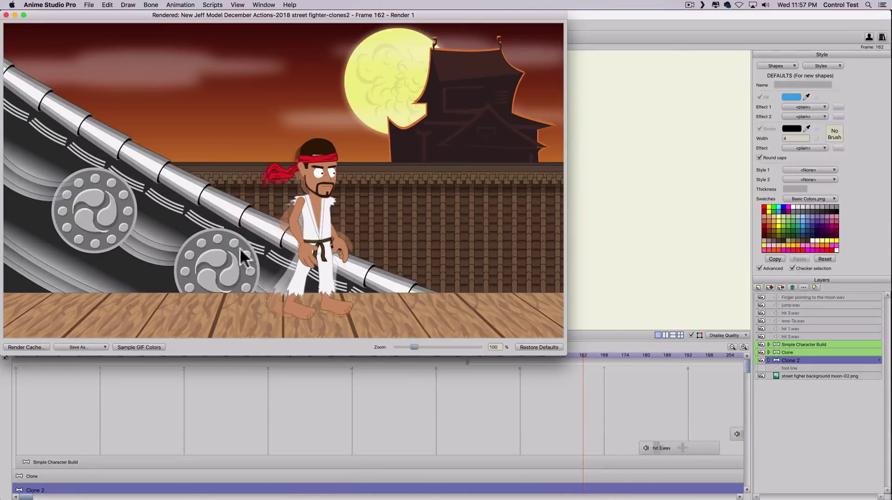
click(5, 15)
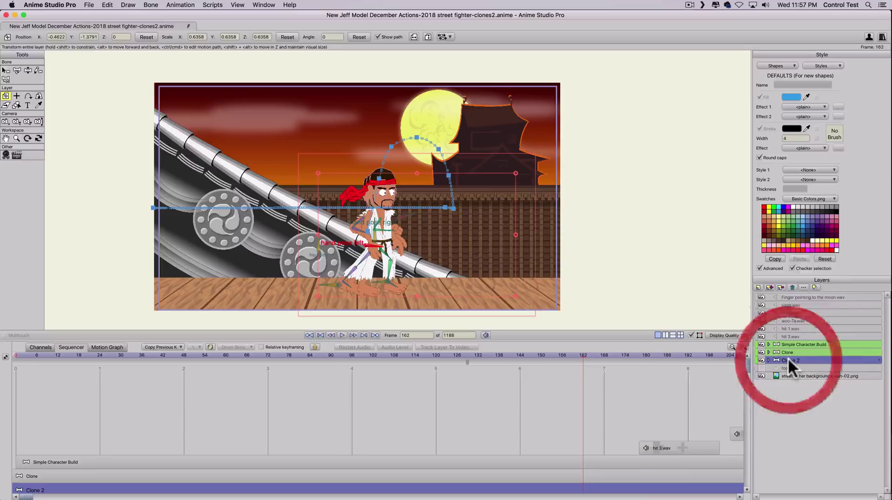
Delete Clone 2 and set the Clone layer's opacity back to 100.
click(793, 287)
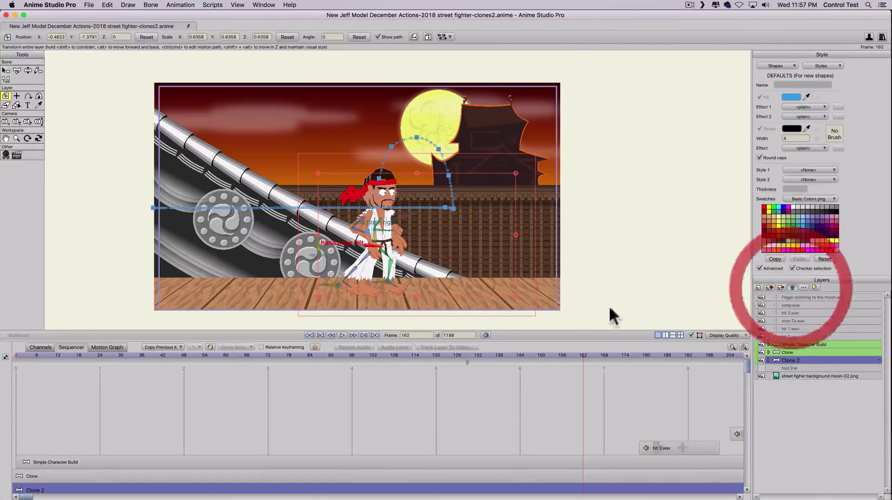
click(793, 352)
double_click(813, 353)
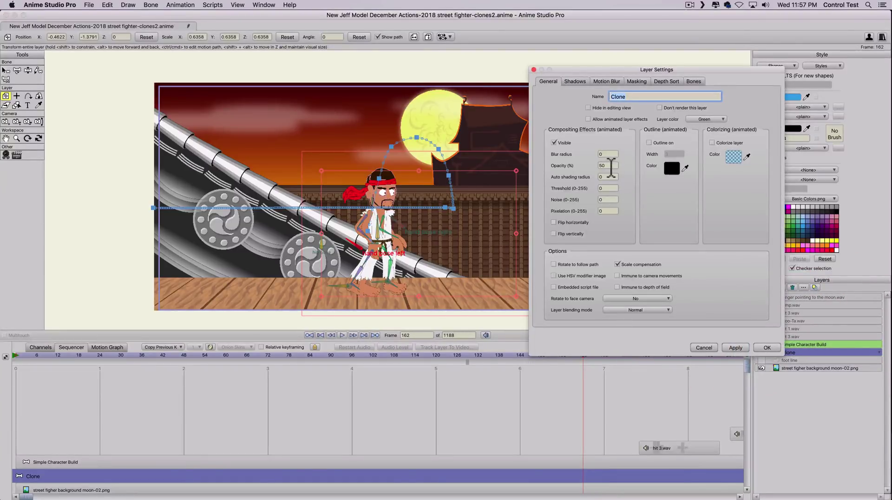
double_click(604, 166)
text(100)
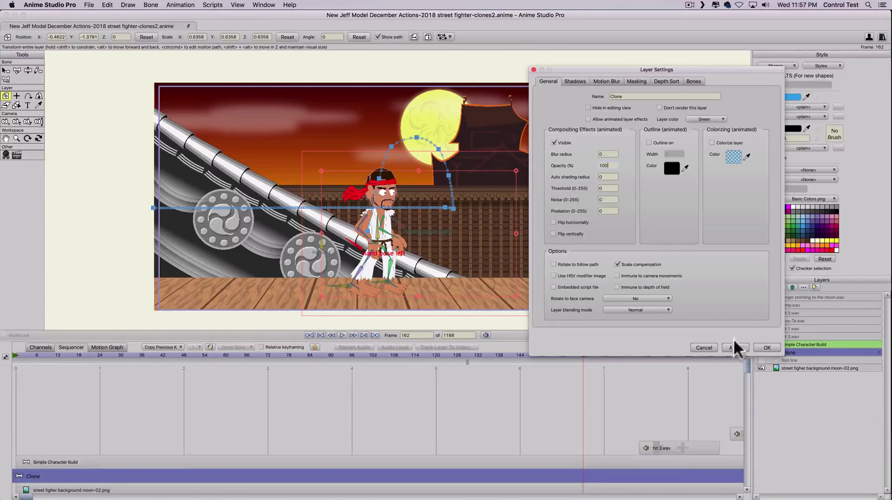
click(763, 348)
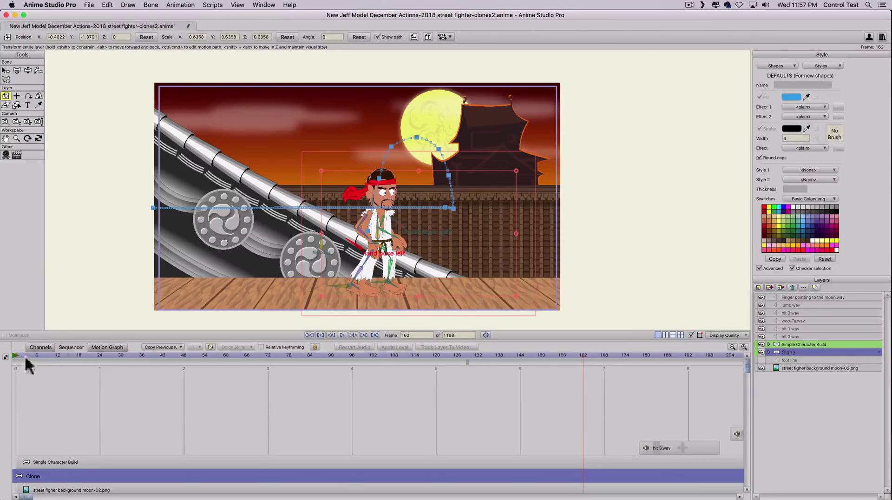
Go to frame 0 and add a new group layer.
click(36, 346)
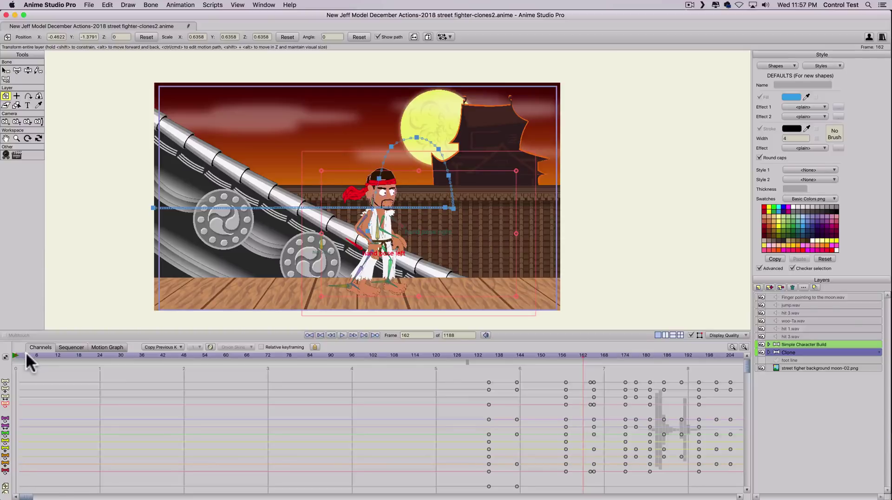
click(10, 357)
click(9, 359)
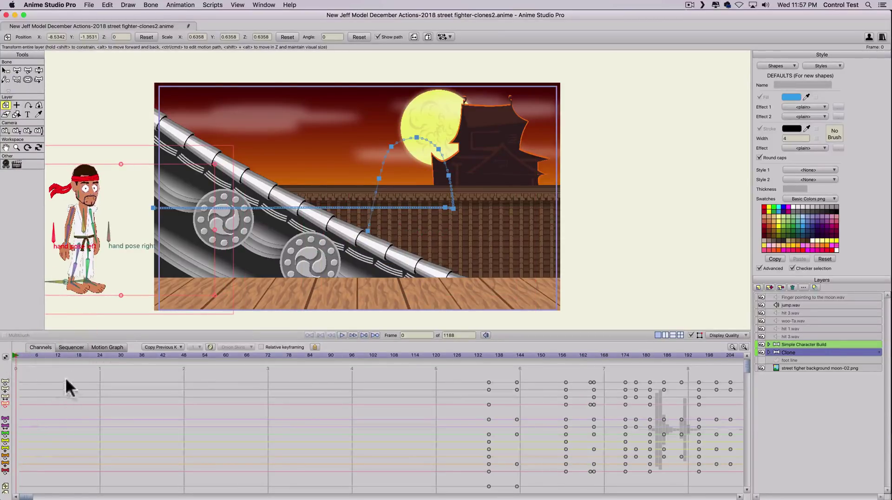
click(758, 287)
click(762, 309)
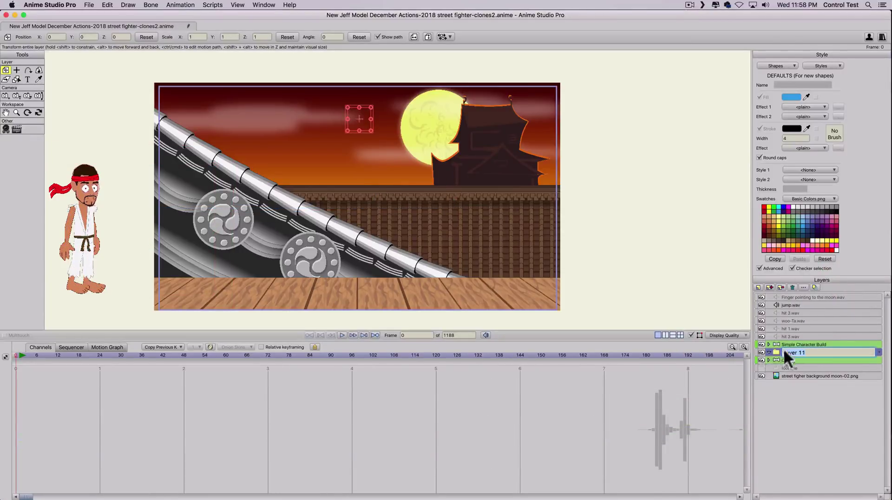
Name the group 'First clone' and move the Clone layer into it.
double_click(801, 352)
click(705, 339)
text(First)
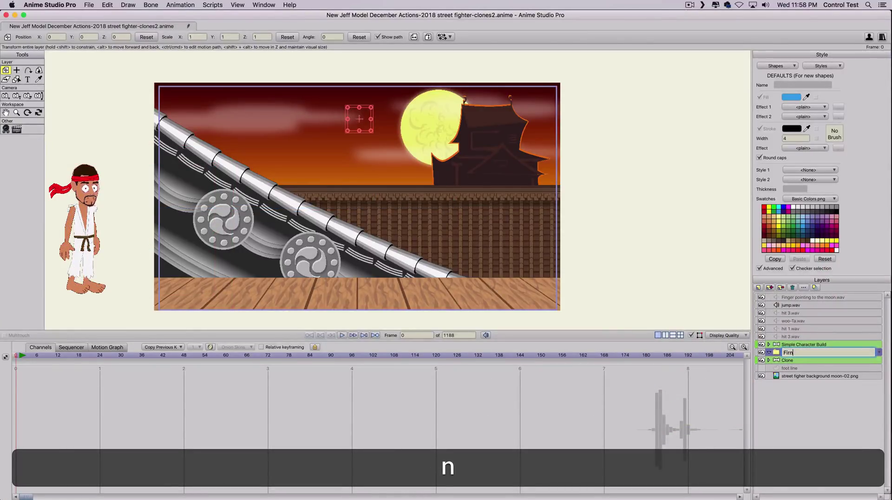
text( clone)
key(Return)
click(791, 360)
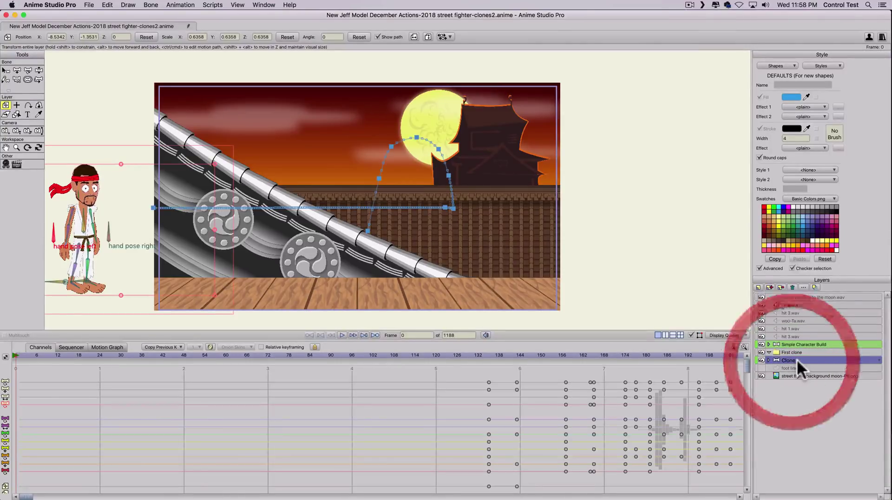
drag(800, 359, 796, 353)
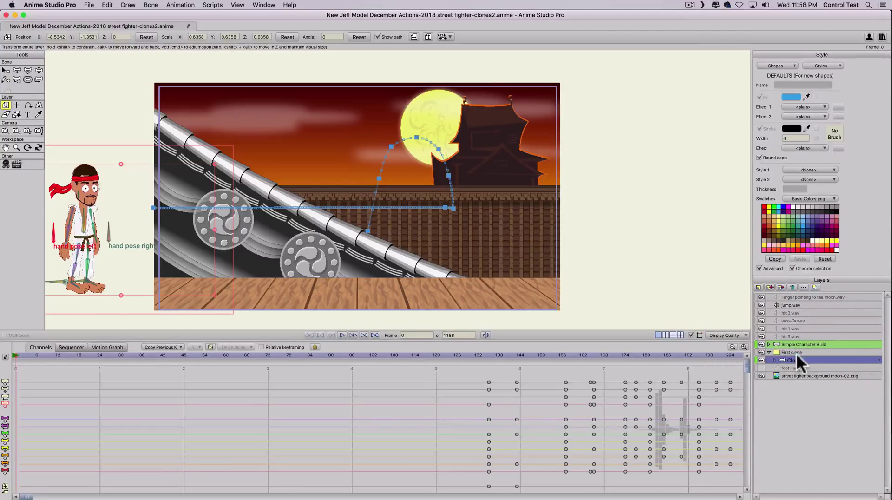
Add a new vector layer named 'Color'.
click(758, 288)
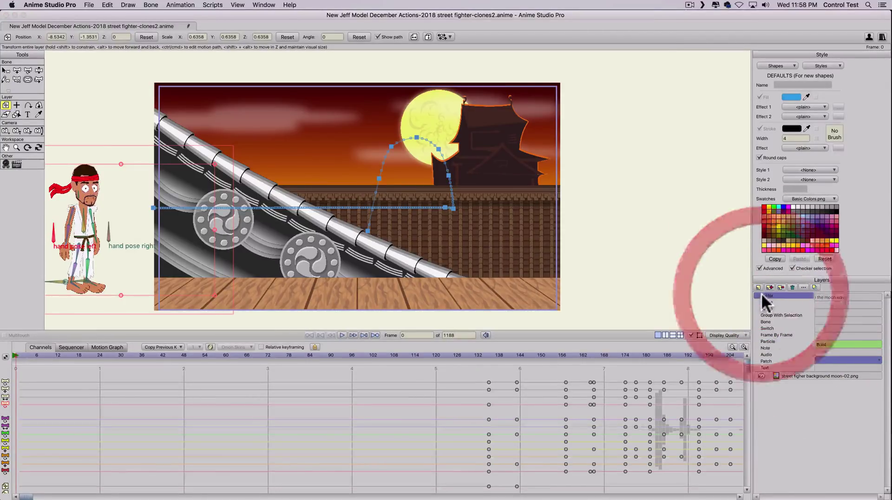
click(762, 296)
text(Col)
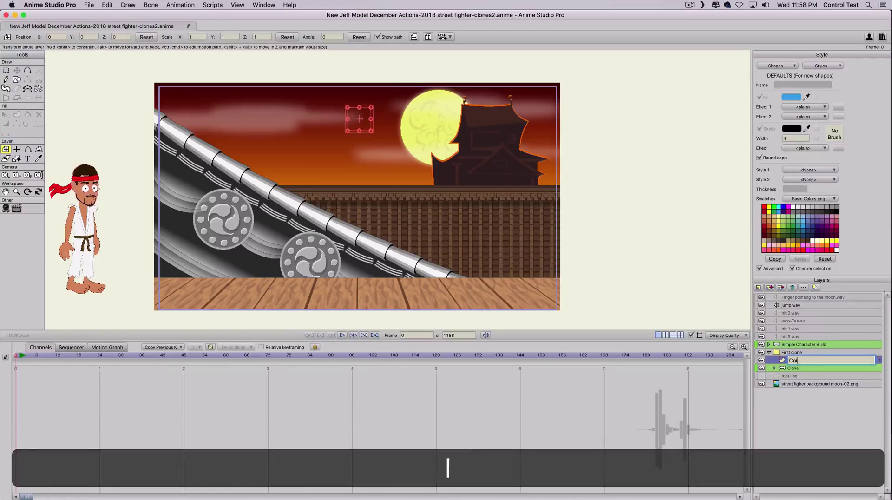
text(or)
key(Return)
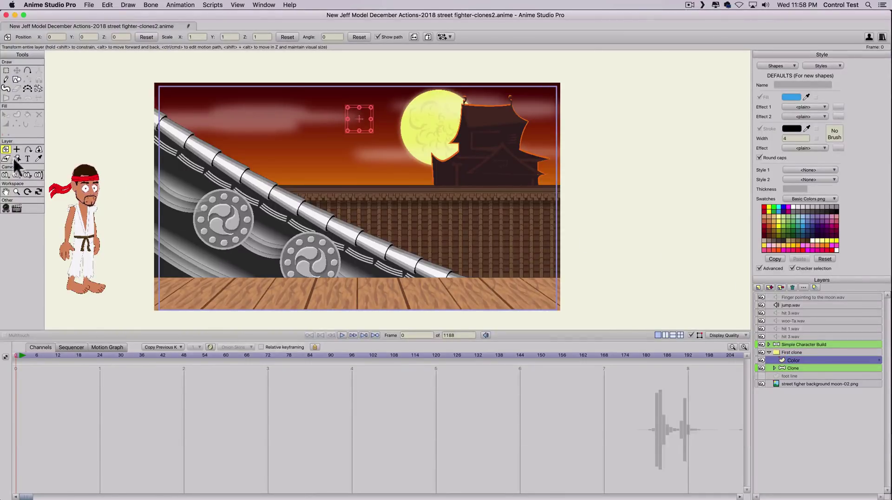
Draw a blue rectangle covering the whole scene and turn off its stroke.
click(13, 79)
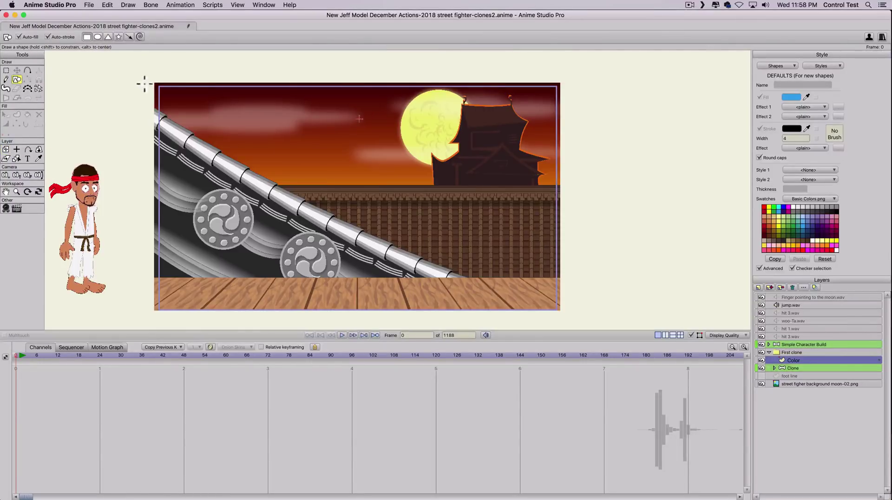
drag(154, 82, 568, 316)
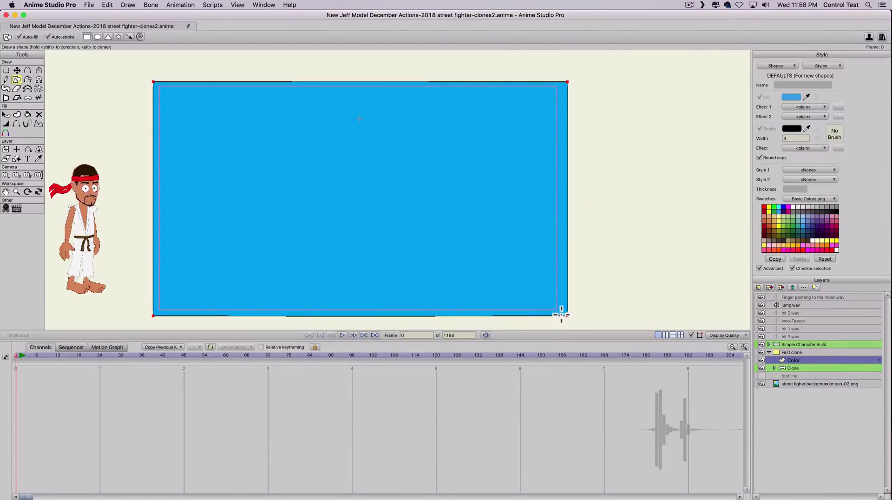
key(q)
click(195, 164)
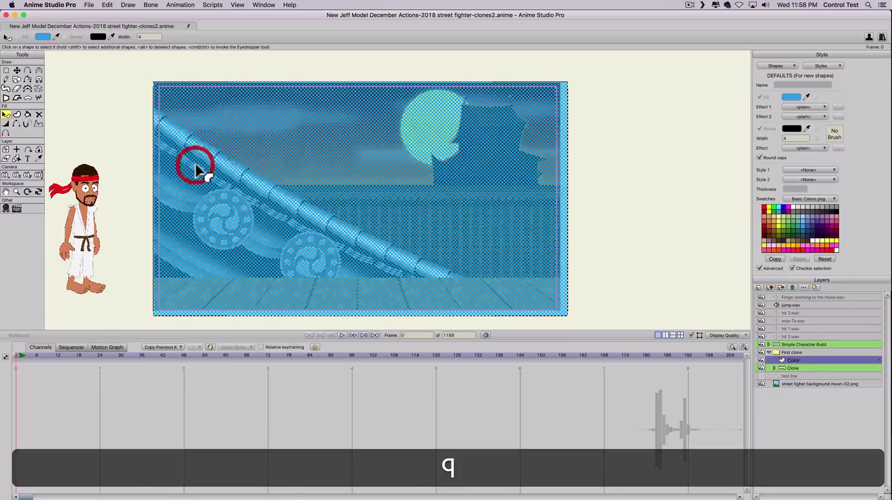
click(66, 36)
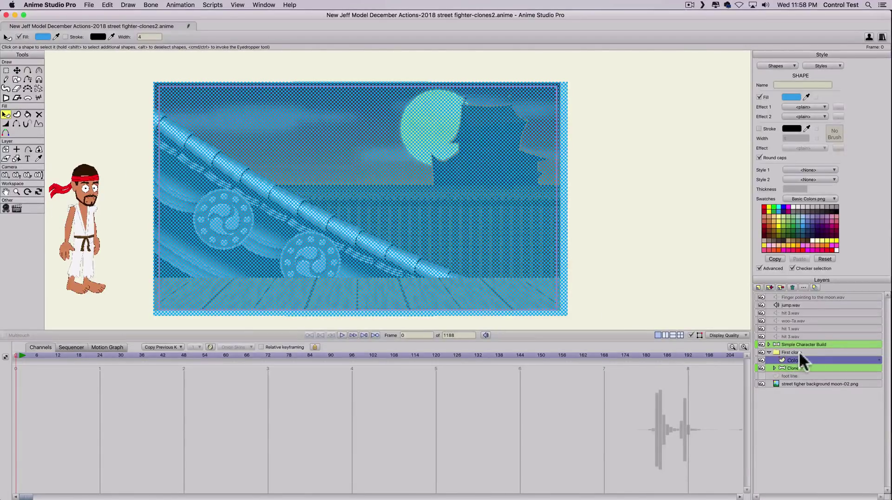
Set the First clone group's mask to Hide all in its group settings.
click(811, 352)
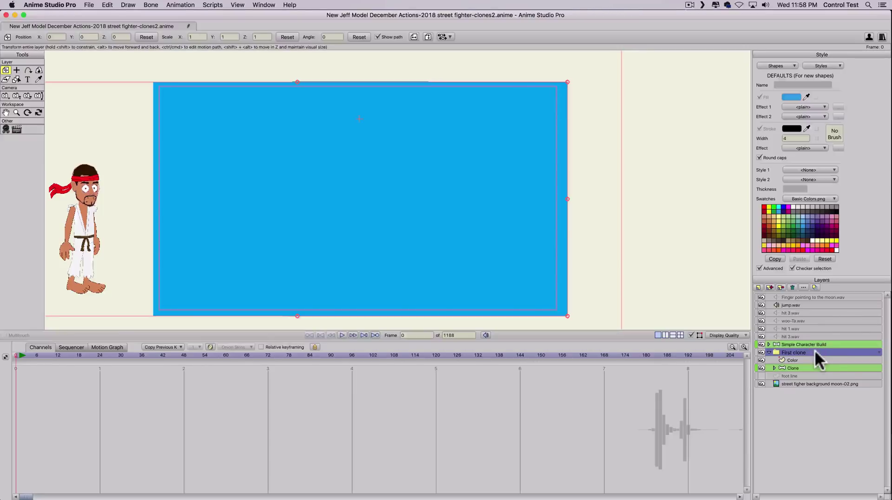
double_click(816, 352)
click(633, 81)
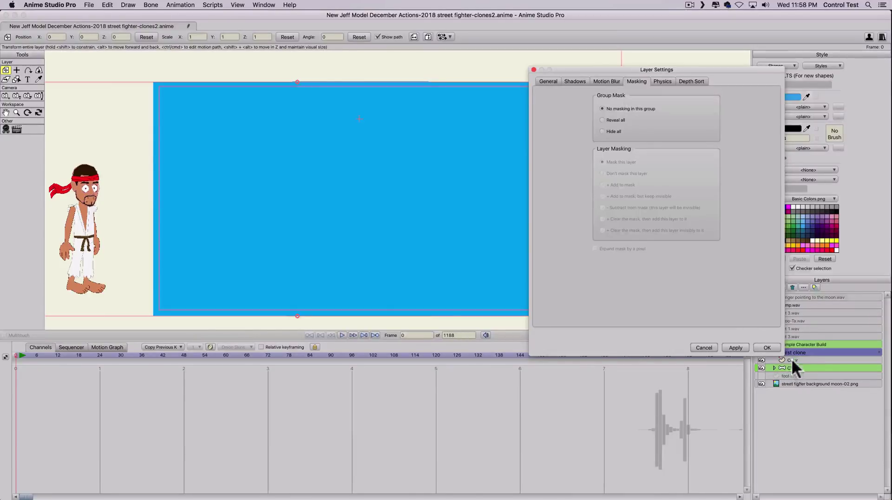
click(602, 130)
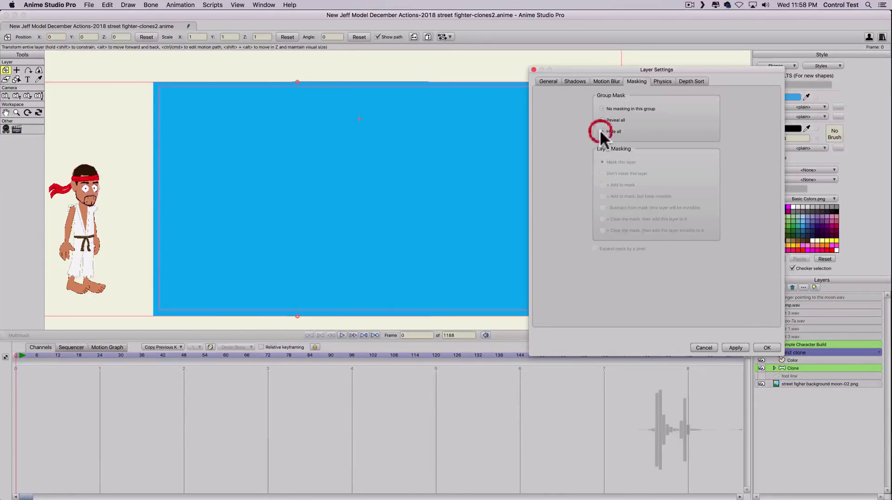
click(736, 348)
click(766, 348)
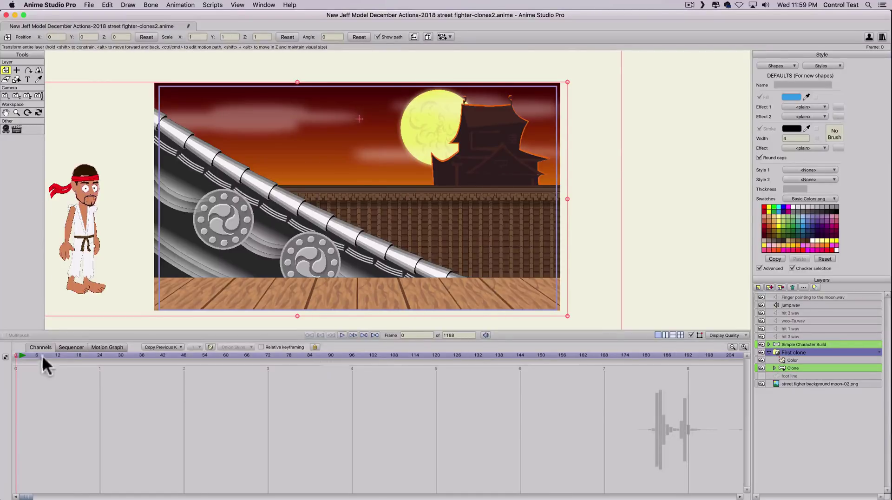
Advance to frame 61 and render a preview showing the blue clone behind the fighter.
drag(39, 353, 227, 340)
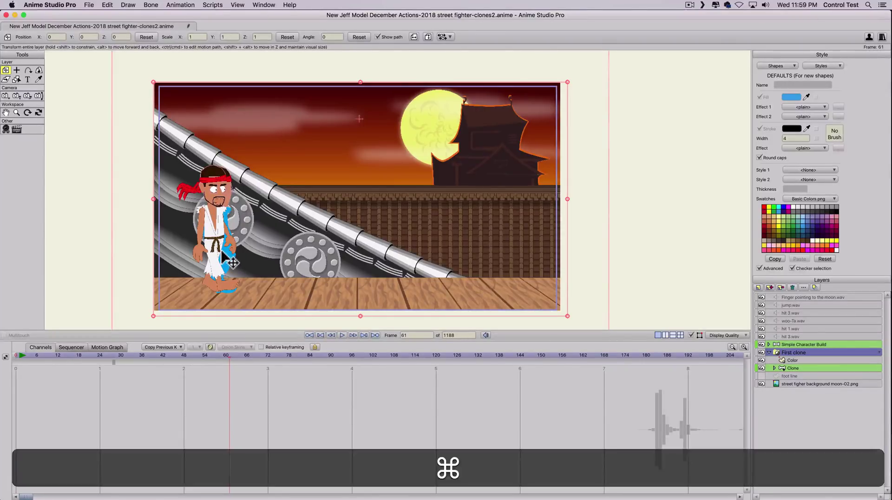
key(super+r)
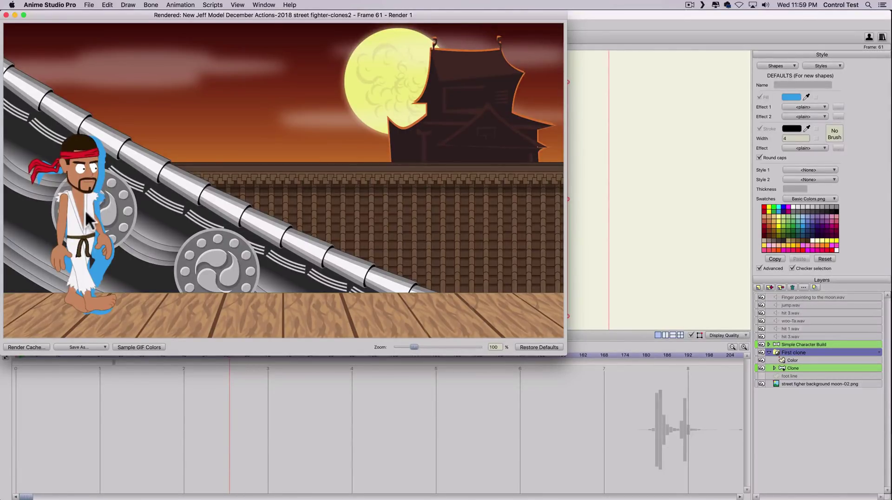
click(6, 15)
Show the layer bars and drag the First clone bar right to delay its timing.
click(72, 347)
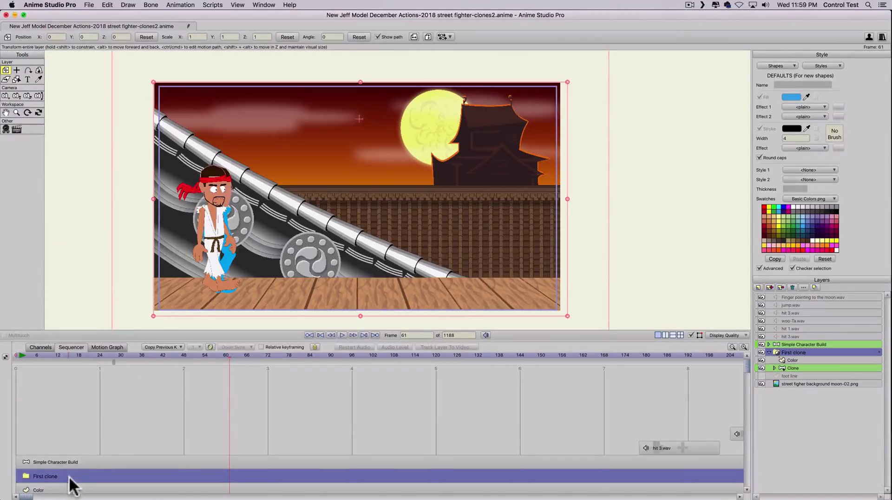
drag(68, 478, 91, 484)
click(89, 480)
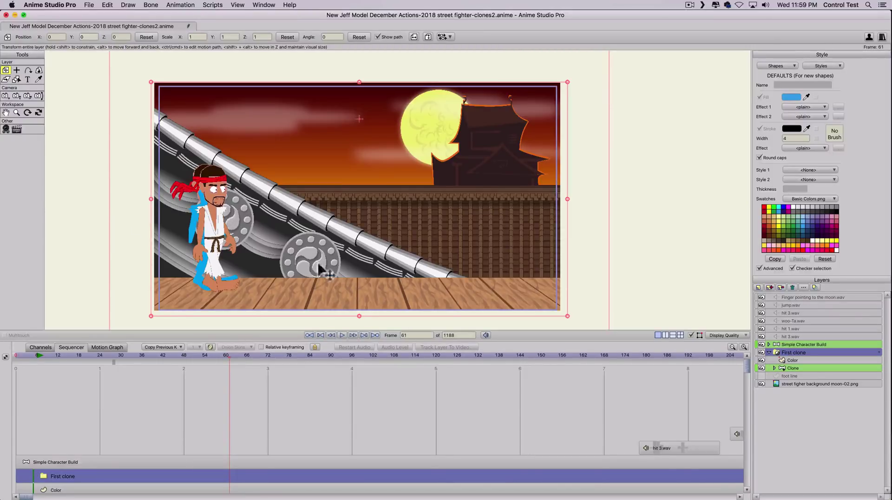
Set the Color layer's blending mode to Color, then return to frame 29.
double_click(815, 359)
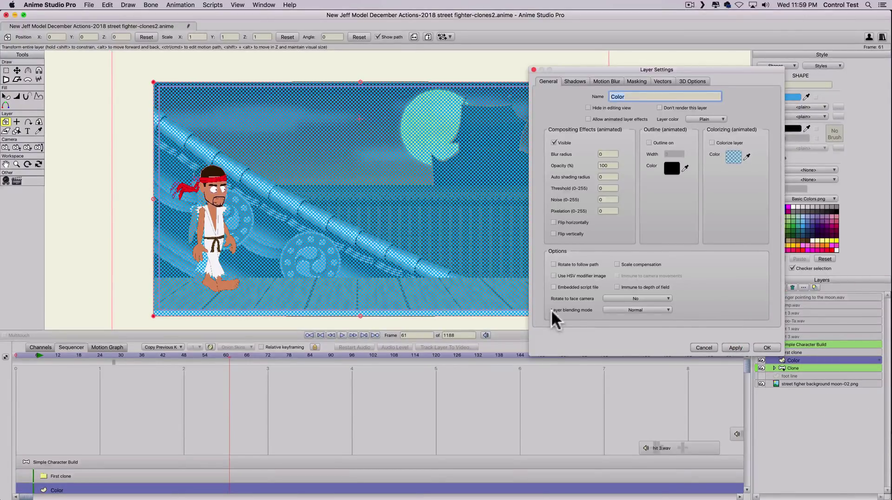
click(618, 309)
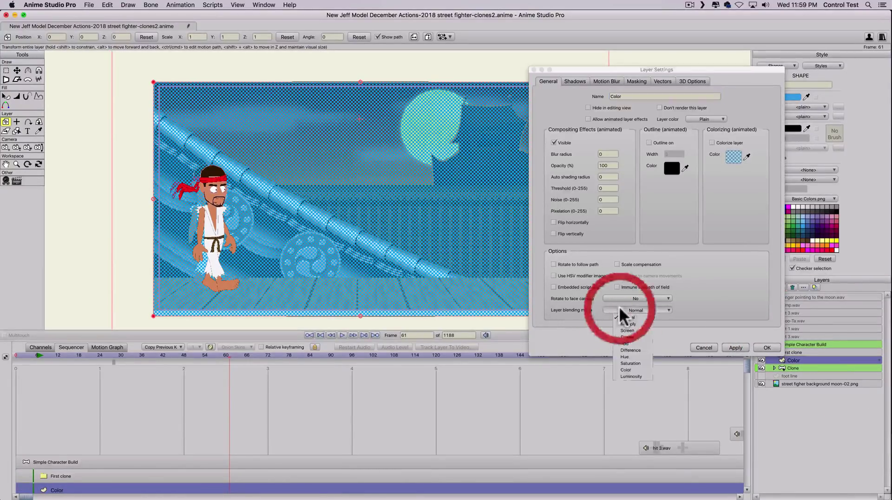
click(626, 370)
click(733, 347)
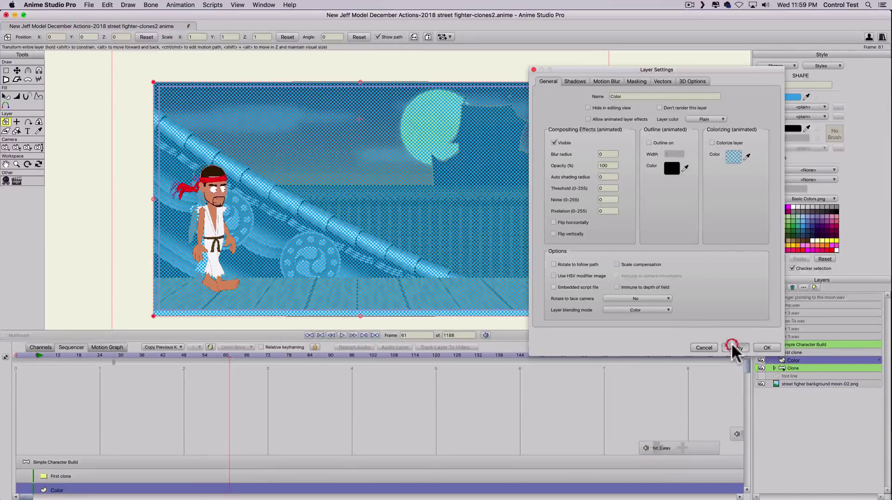
click(766, 348)
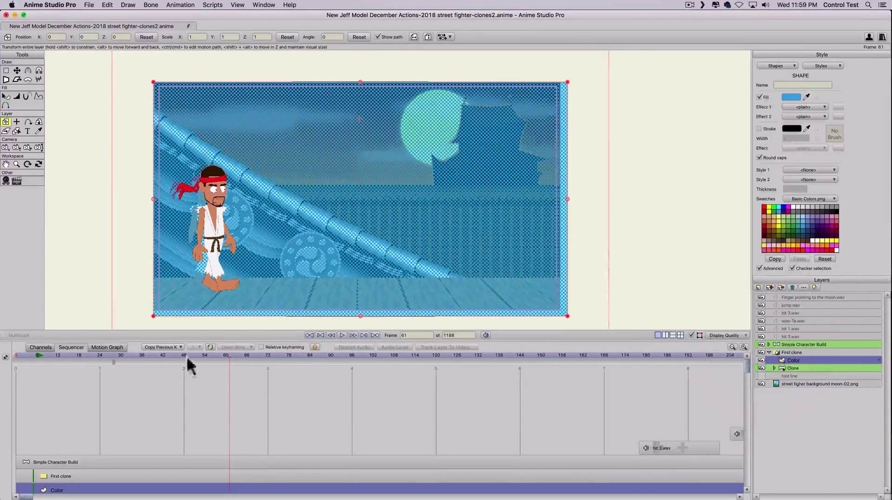
click(118, 355)
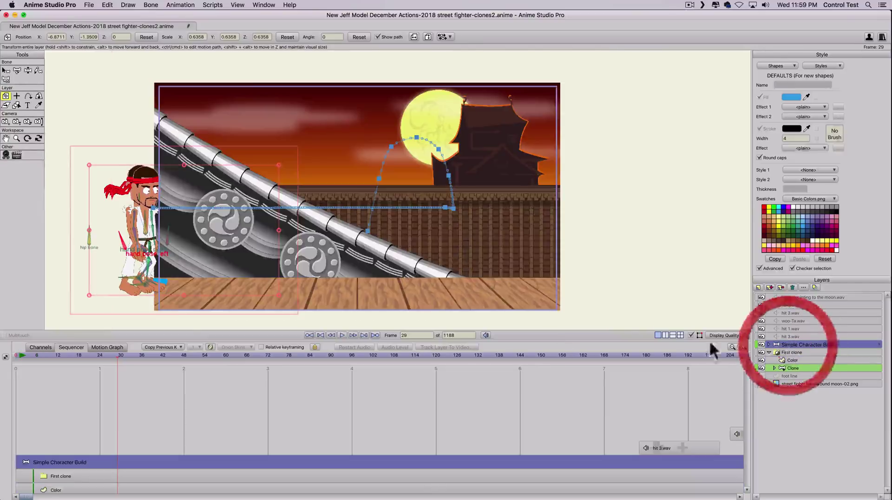
Render a preview at frame 63, then drag the First clone bar later in the Sequencer.
drag(124, 356, 285, 355)
key(super+r)
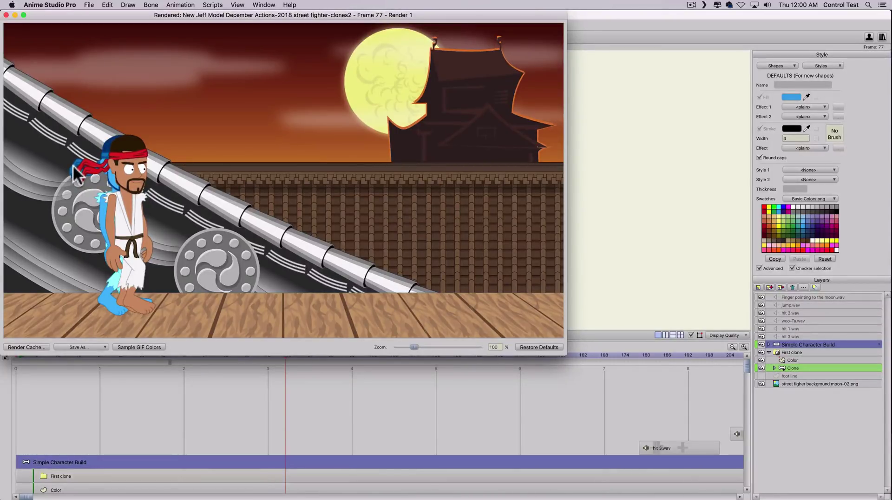
click(6, 15)
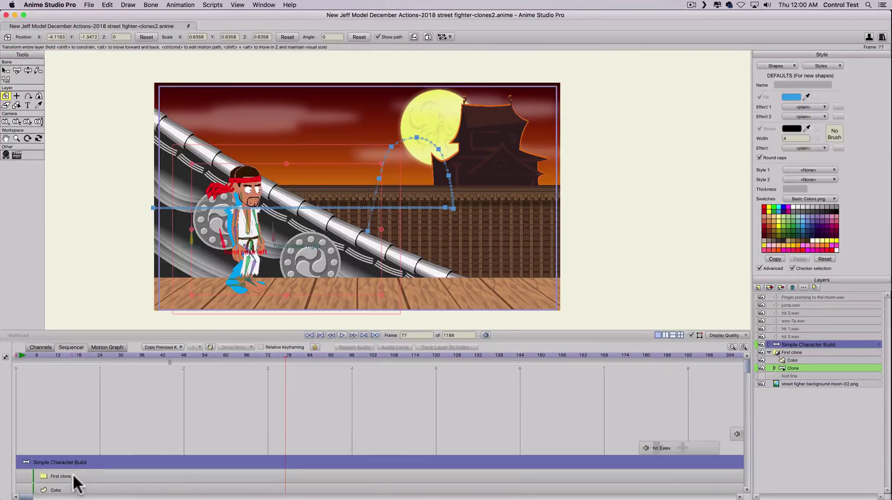
mouse_move(74, 484)
mouse_down()
mouse_move(103, 484)
mouse_move(101, 476)
mouse_up()
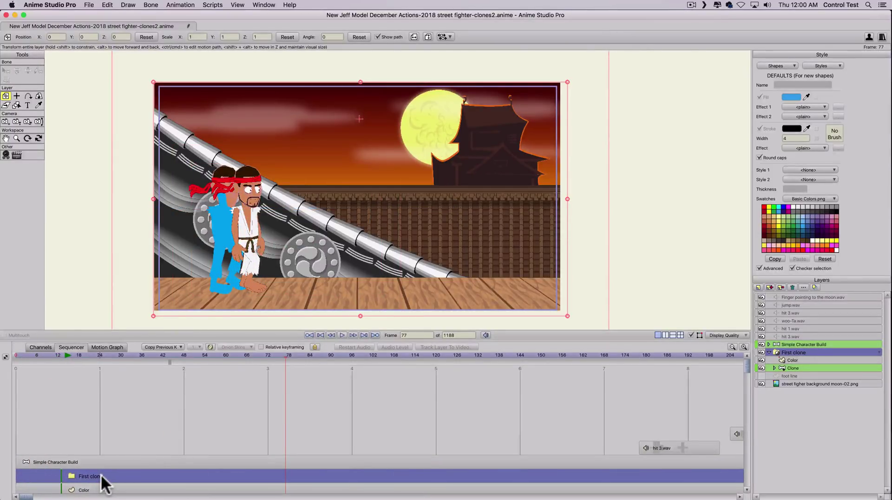
Collapse First clone, duplicate it, and name the copy 'Second clone'.
click(770, 352)
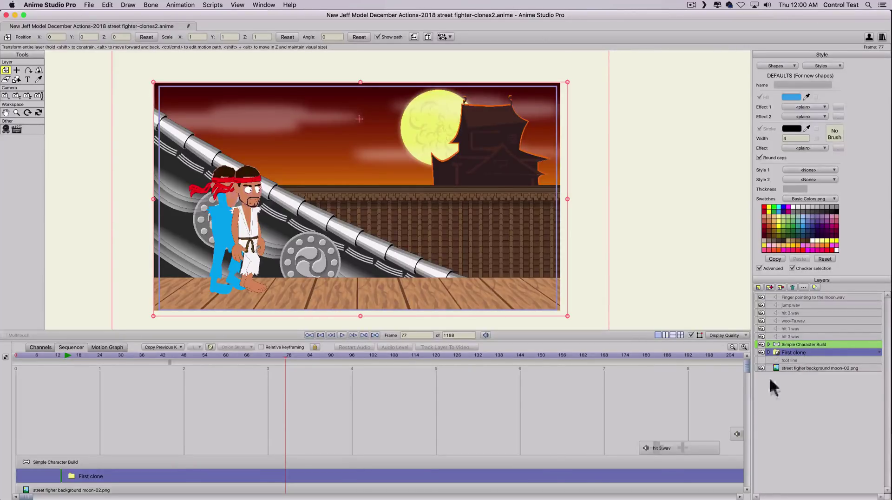
click(769, 288)
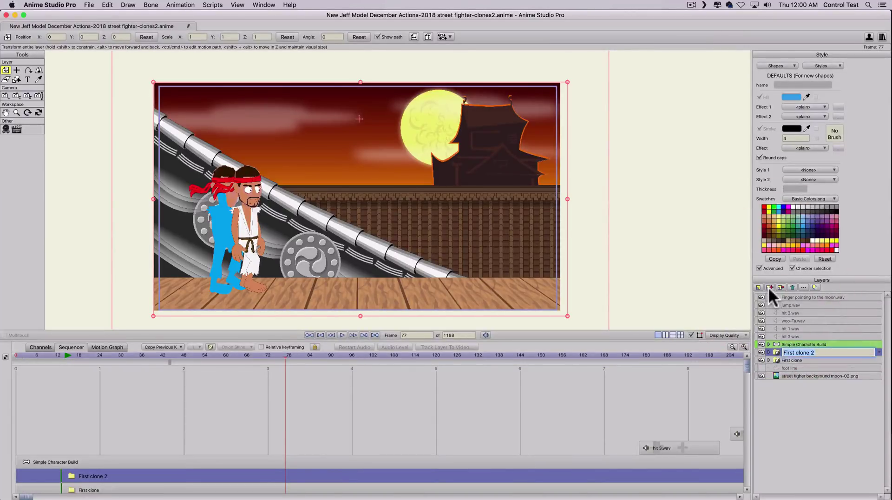
click(794, 352)
click(717, 346)
text(C)
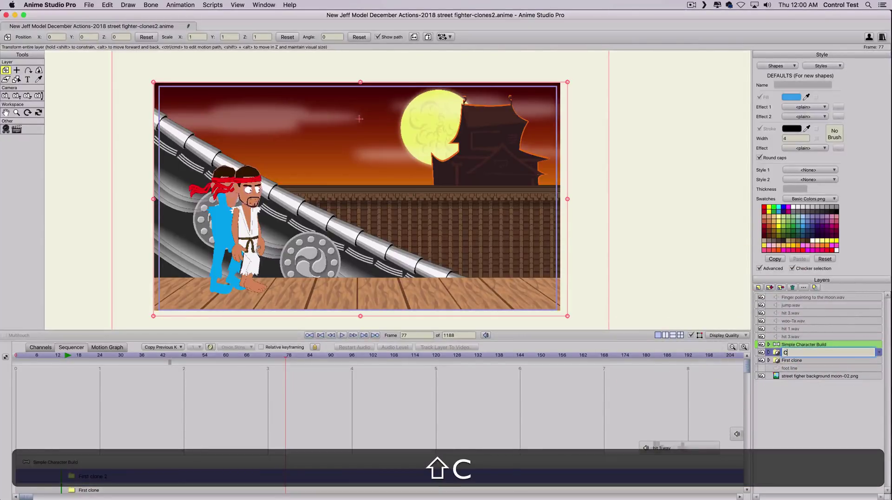
key(BackSpace)
text(Second clone)
key(Return)
Move Second clone below First clone and shift its bar later, then scrub to frame 54.
drag(800, 352, 803, 361)
drag(73, 483, 107, 487)
click(13, 355)
drag(81, 357, 296, 357)
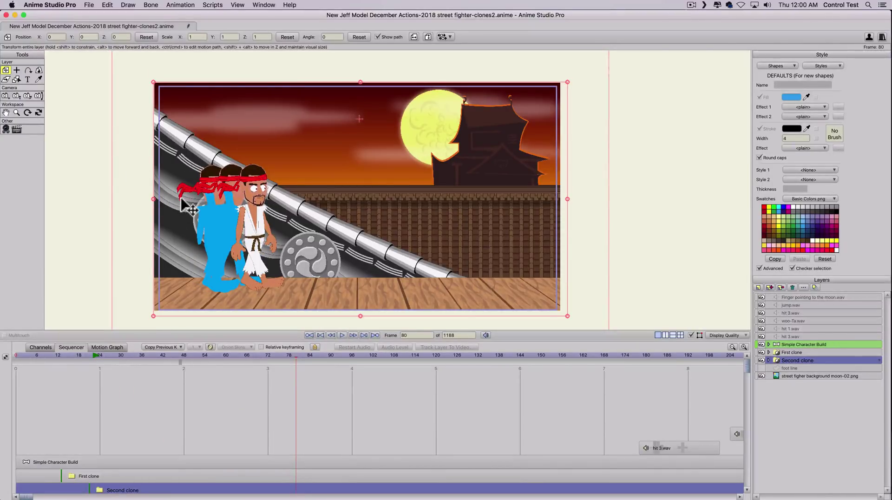
key(super)
key(super+r)
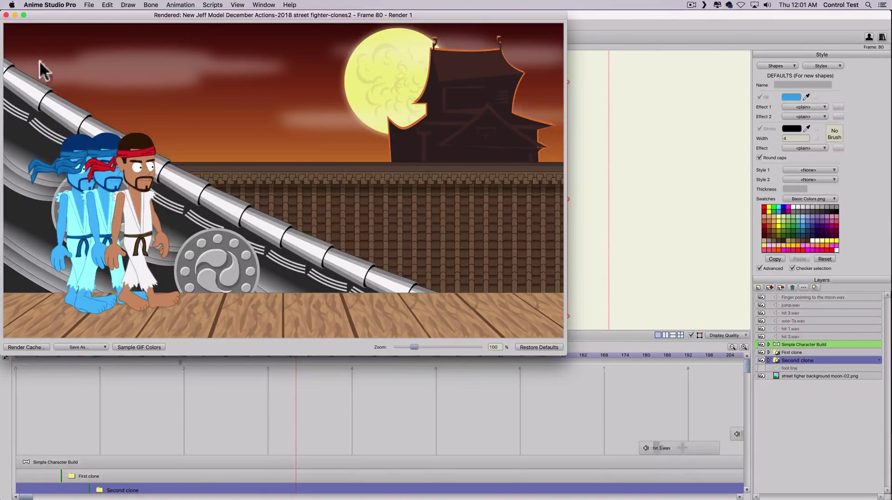
click(5, 15)
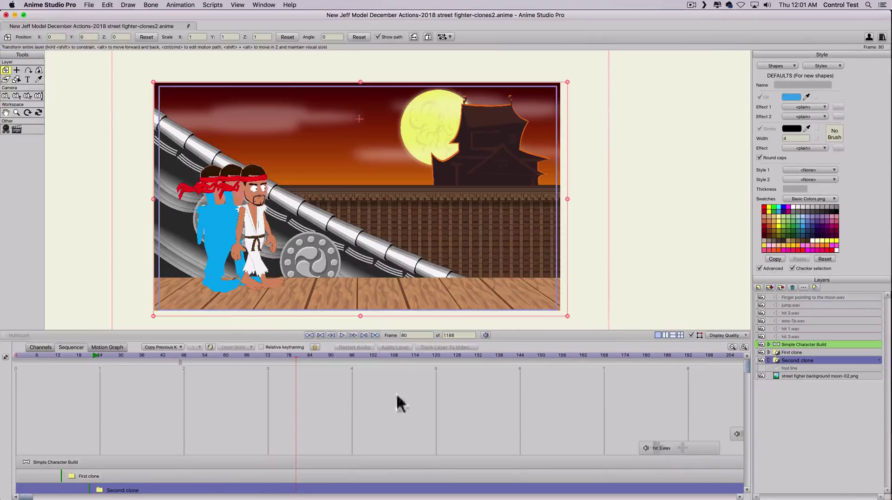
Set First clone's opacity to 50 in Layer Settings.
double_click(821, 351)
click(610, 166)
text(50)
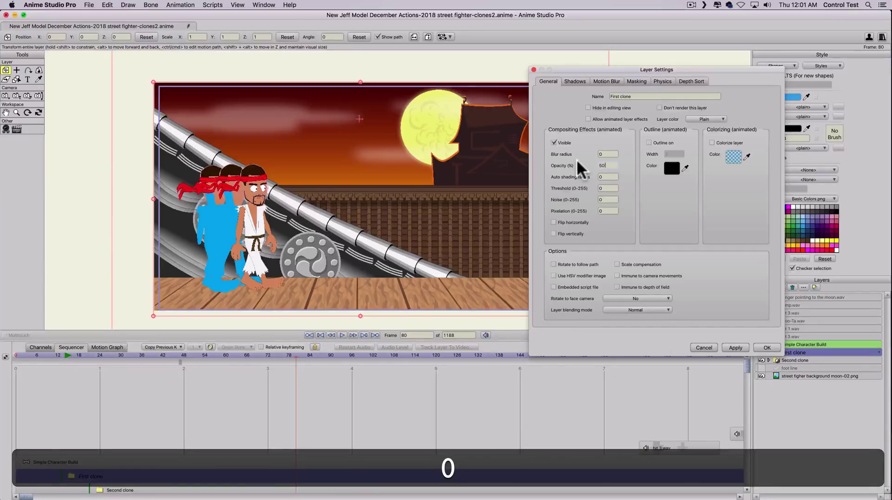
click(735, 348)
click(766, 348)
Set Second clone's opacity to 10 and render a preview of the faded clones.
click(820, 361)
double_click(819, 359)
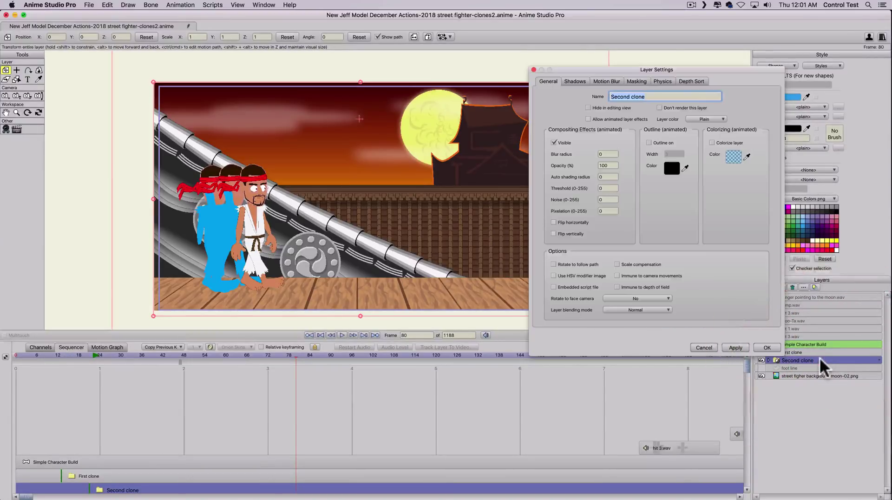
click(556, 162)
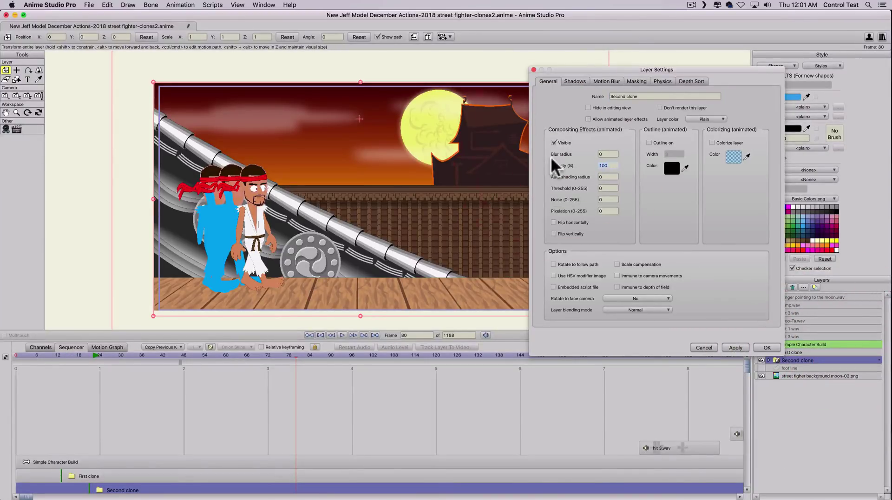
text(10)
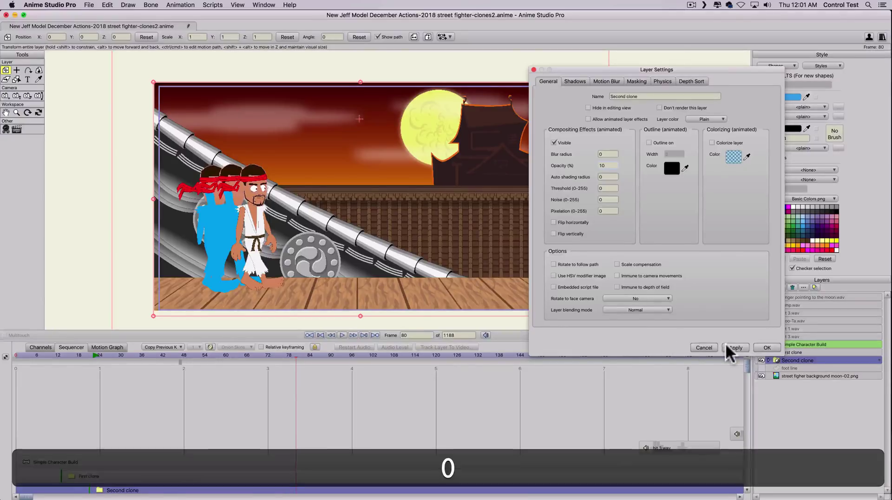
click(767, 348)
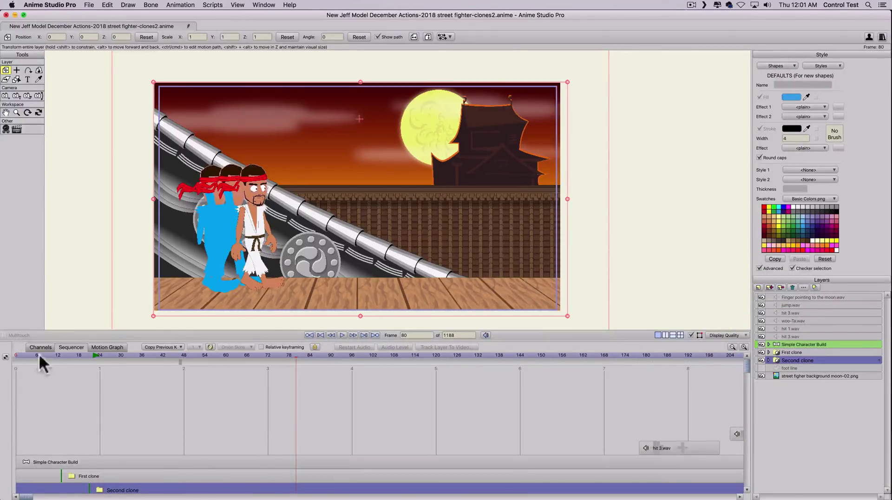
key(super+r)
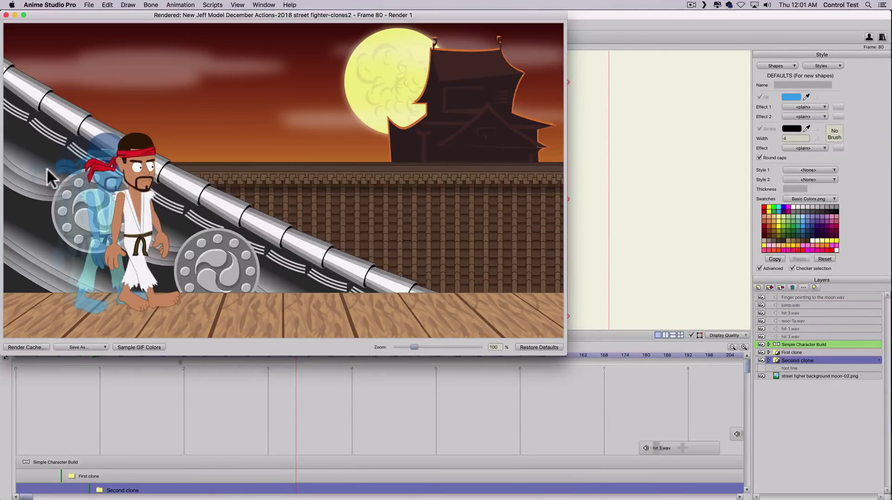
Close the render and drag the First clone bar left so the clone starts sooner.
click(6, 15)
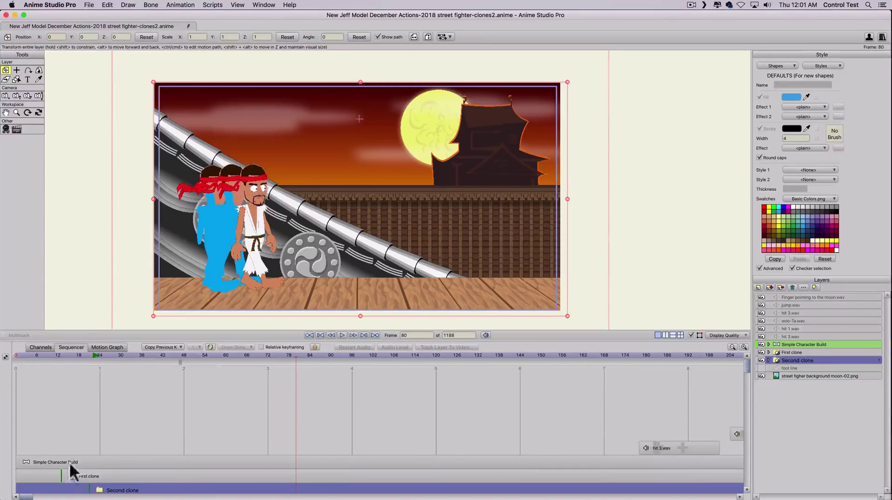
click(58, 478)
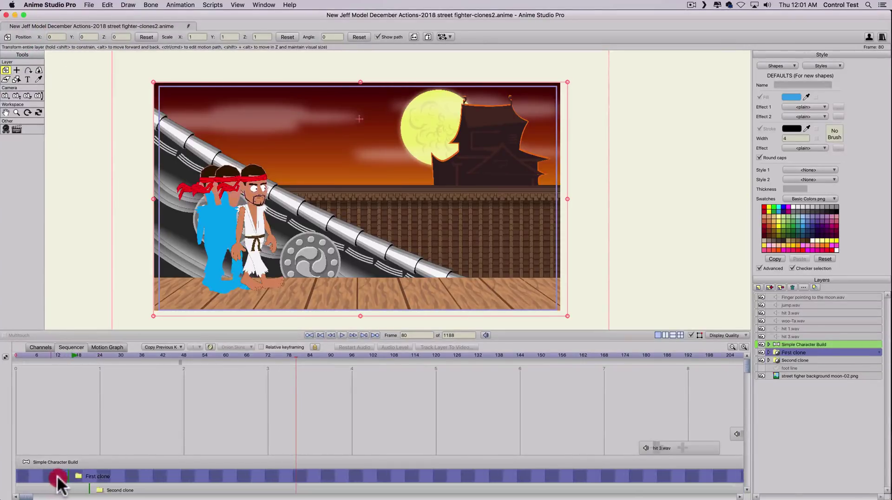
drag(59, 479, 22, 476)
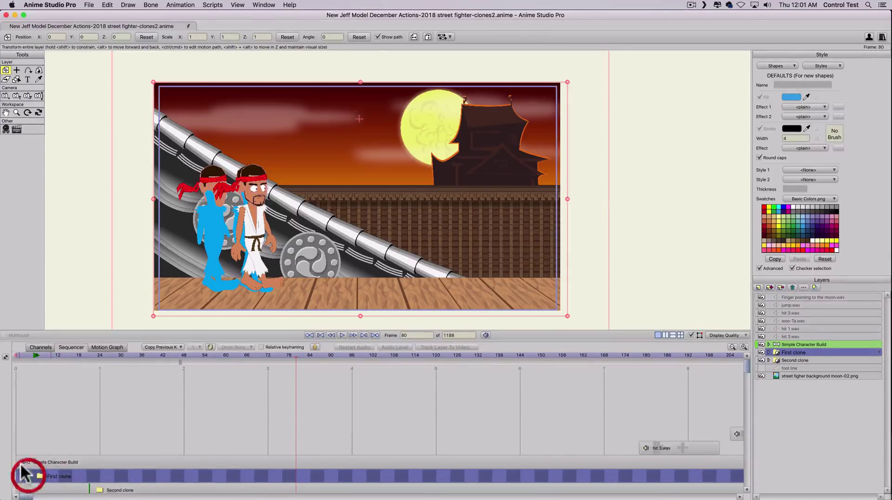
click(793, 361)
click(39, 347)
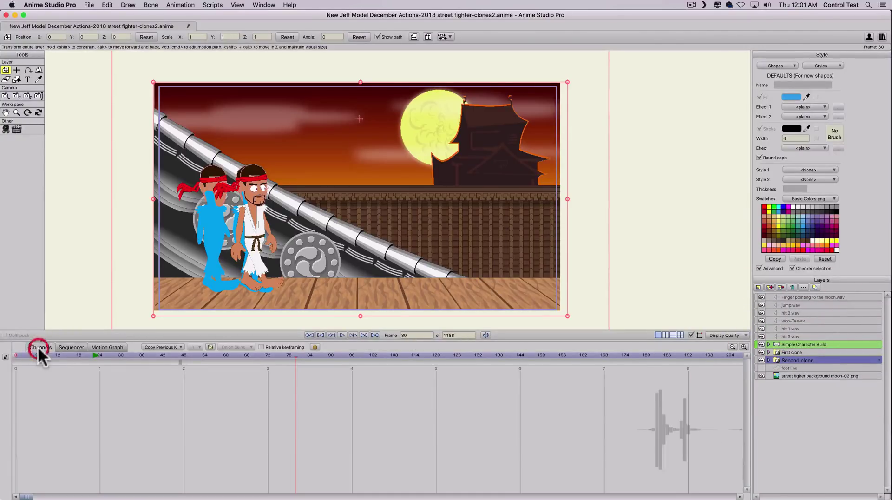
click(75, 347)
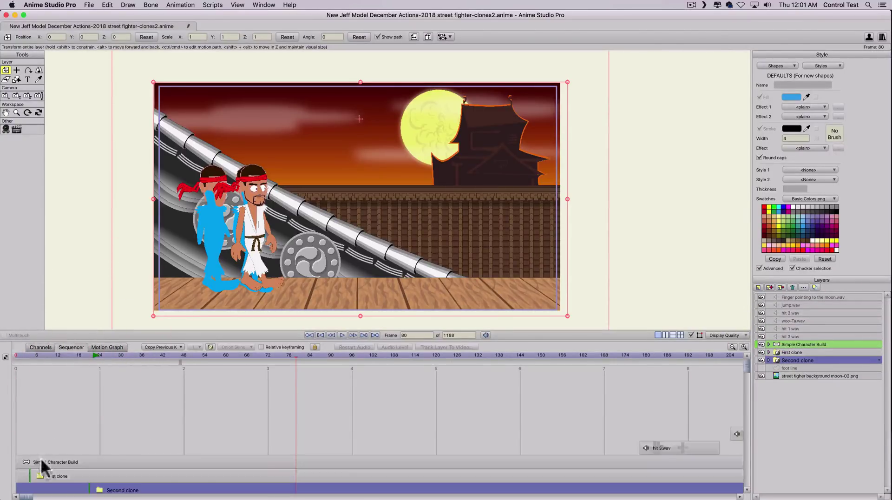
click(56, 477)
mouse_move(56, 477)
mouse_down()
mouse_move(66, 479)
mouse_move(40, 475)
mouse_move(54, 488)
mouse_move(26, 490)
mouse_move(26, 481)
mouse_move(62, 489)
mouse_up()
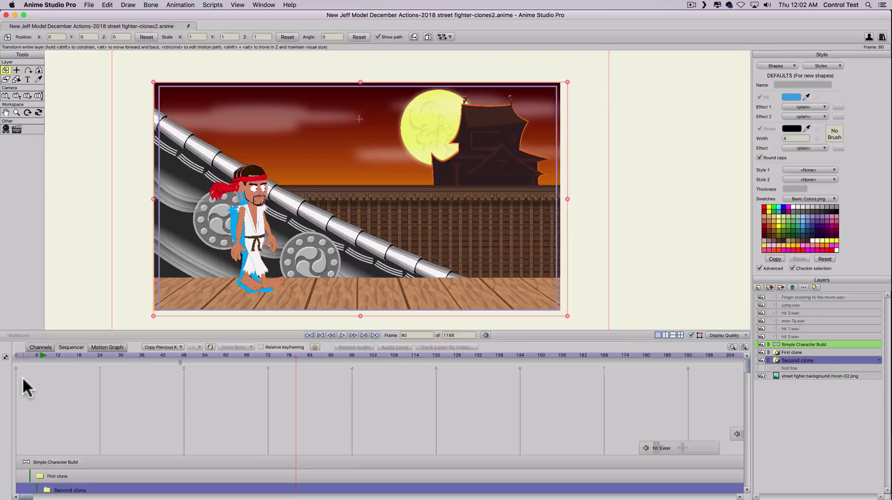
At frame 63, select a shape on Second clone's Color layer and fill it magenta.
drag(13, 358, 236, 370)
click(236, 369)
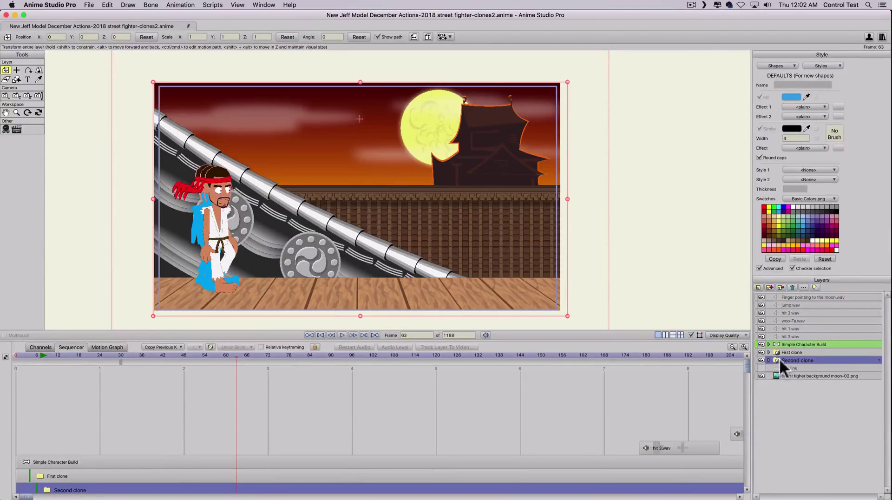
click(767, 359)
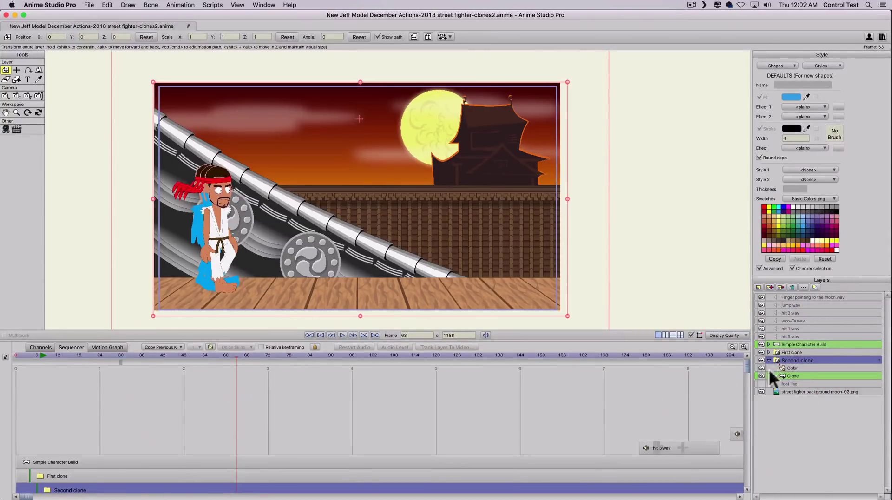
click(791, 366)
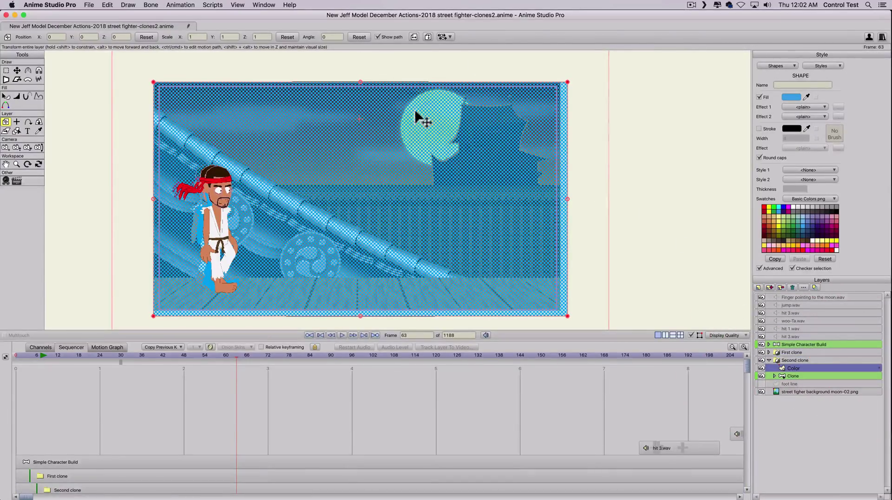
key(q)
click(317, 153)
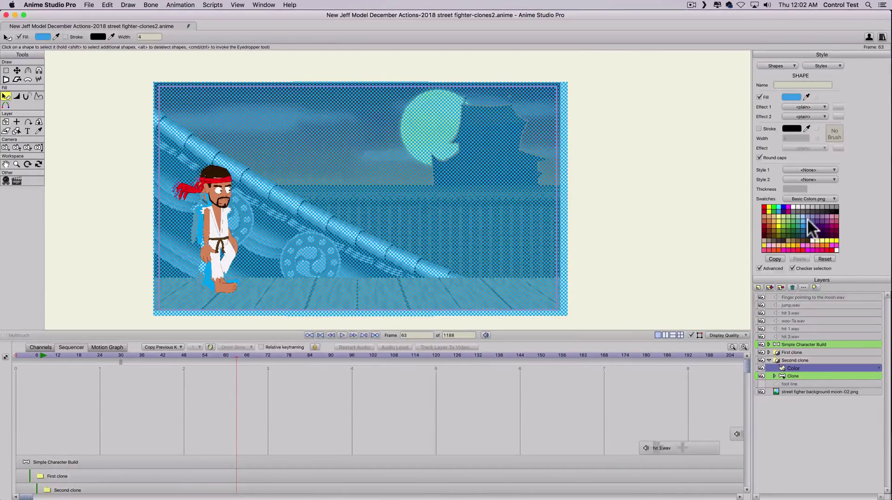
click(832, 223)
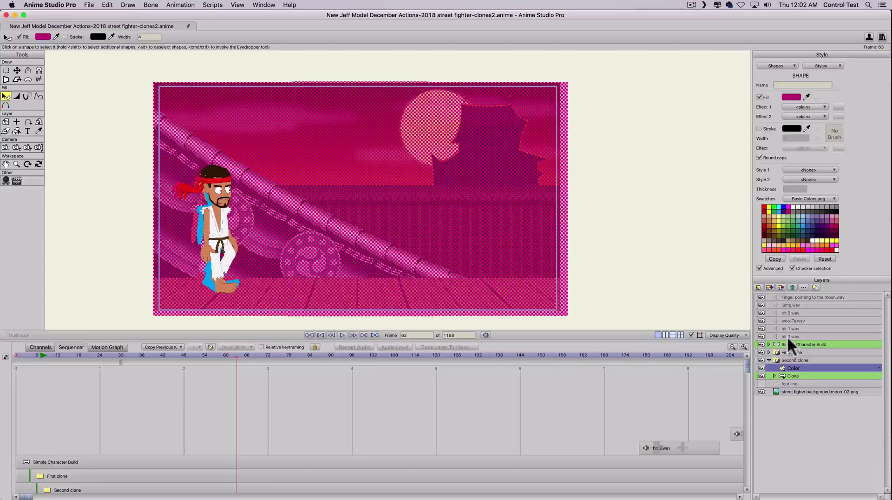
Select the Simple Character Build layer and render a preview at frame 85.
click(153, 356)
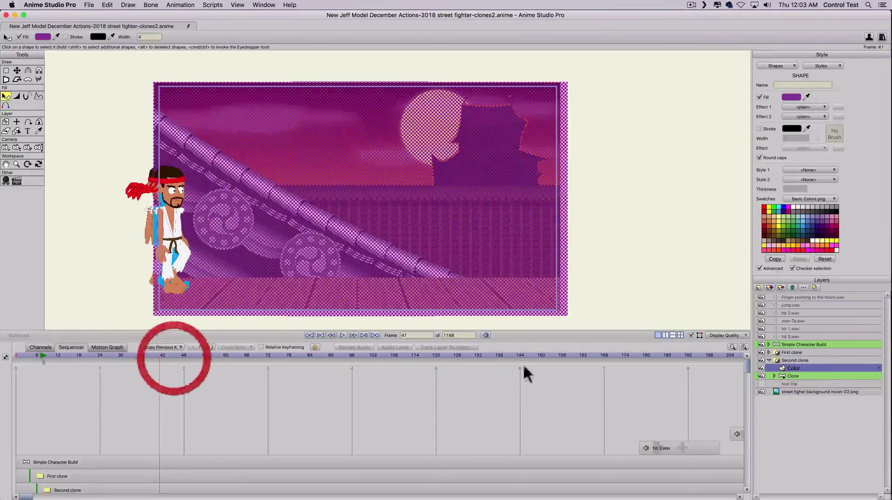
click(806, 344)
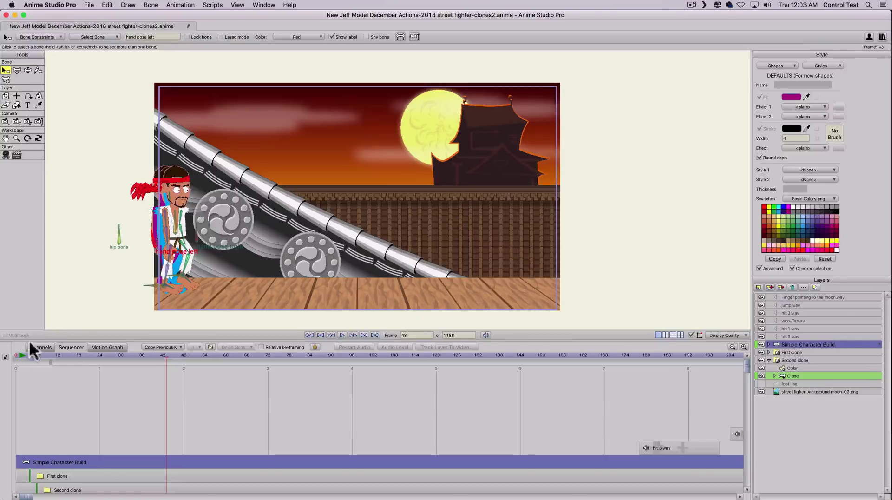
drag(85, 356, 313, 354)
key(super+r)
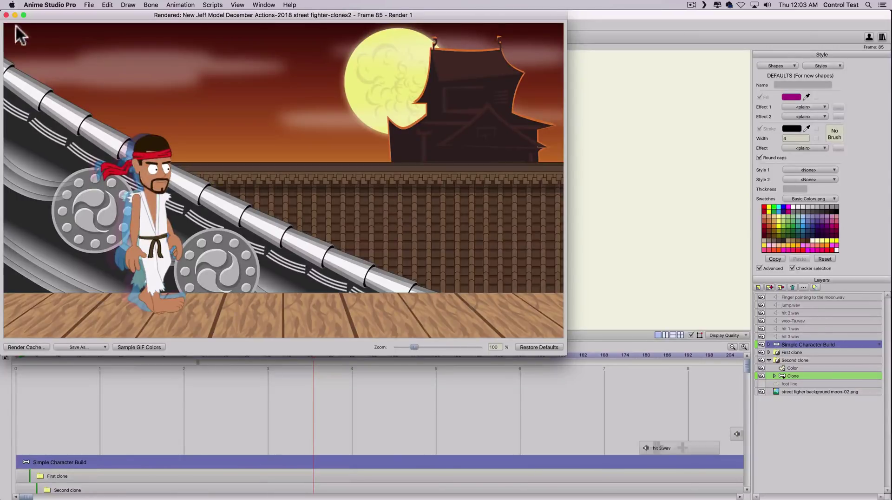
click(6, 15)
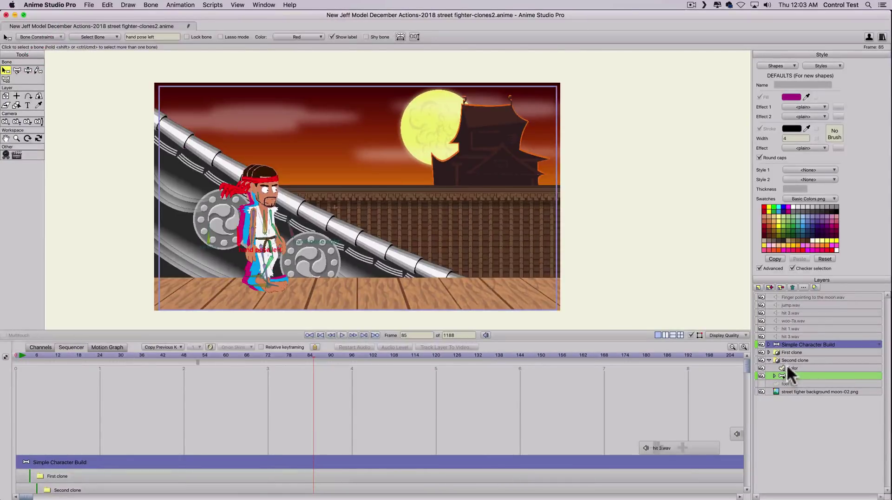
Set Second clone's opacity to 25 and render a preview of the fainter after-image.
double_click(818, 361)
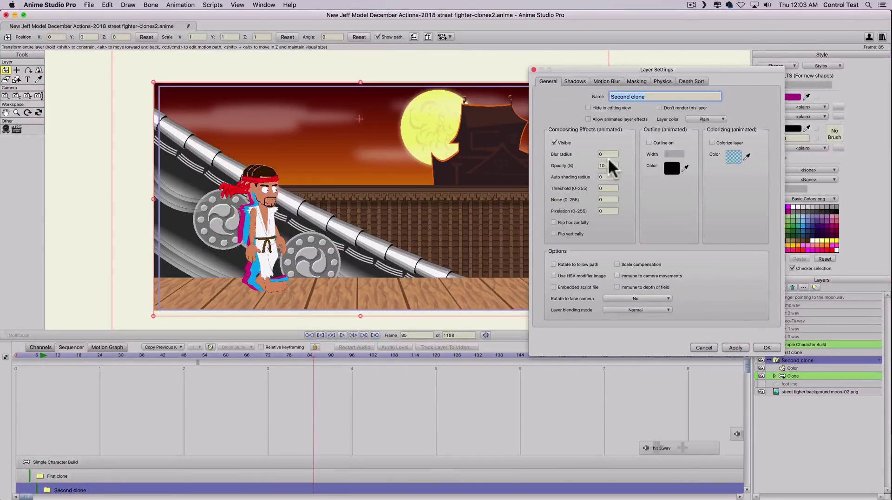
click(564, 164)
text(25)
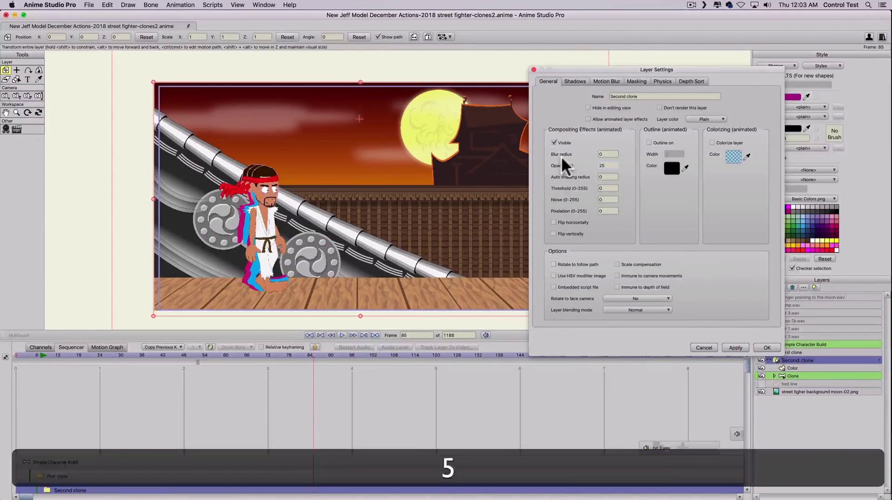
click(730, 348)
click(765, 348)
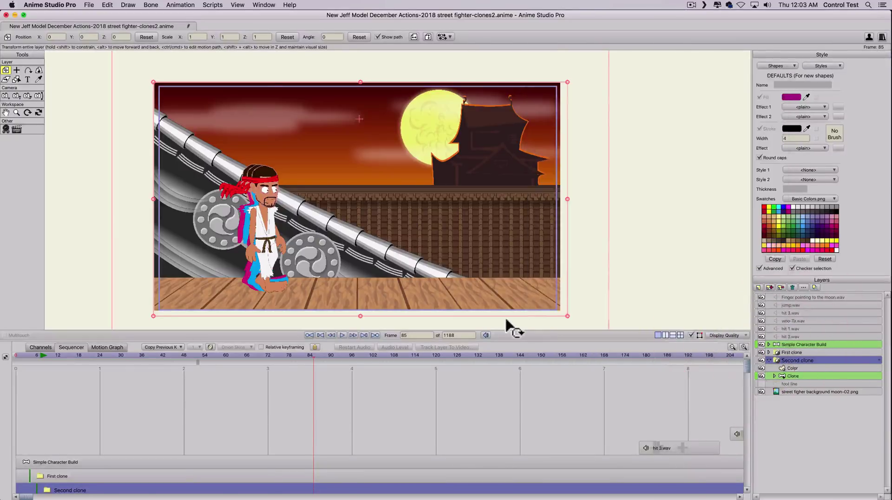
key(super+r)
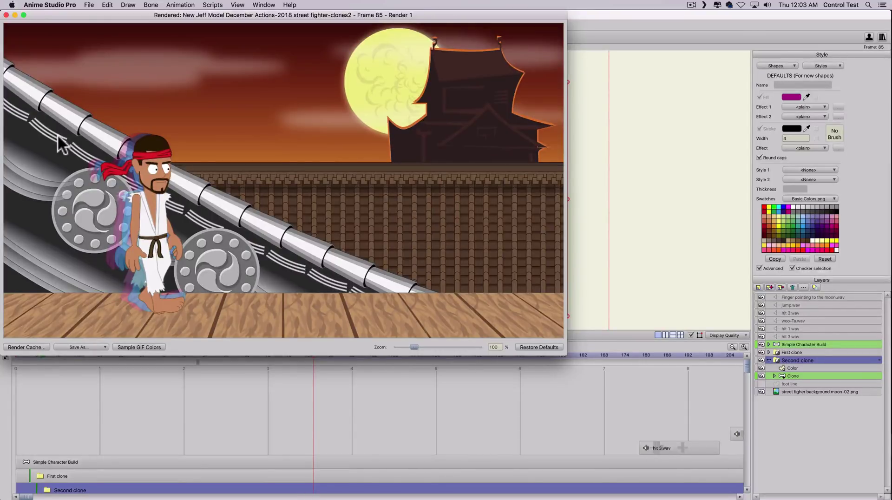
click(6, 15)
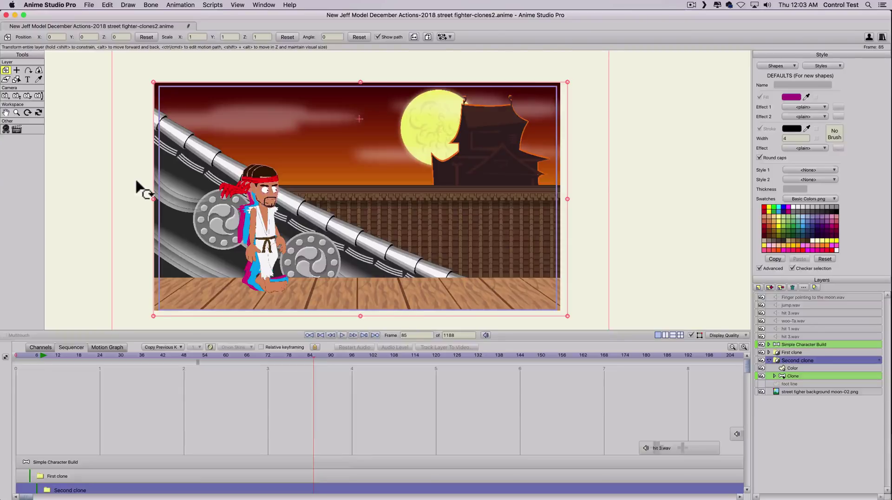
Give First clone a blur radius of 10 and render frame 85 to check it.
double_click(806, 352)
click(604, 153)
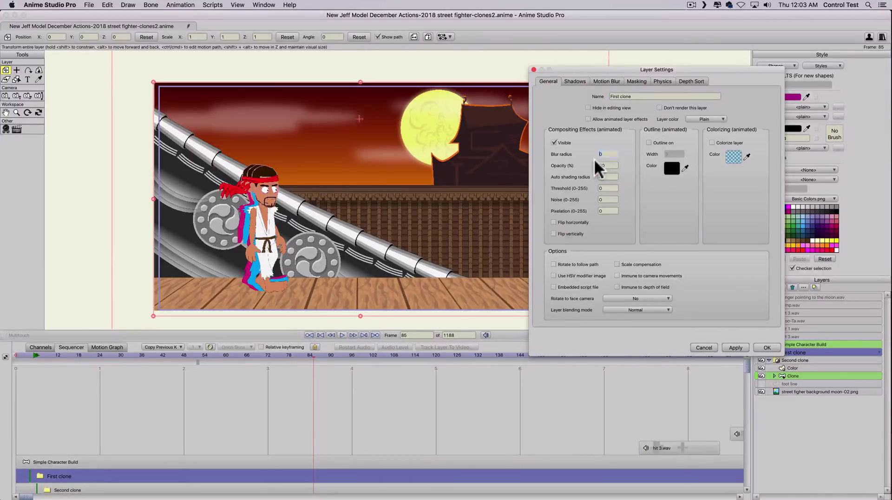
text(10)
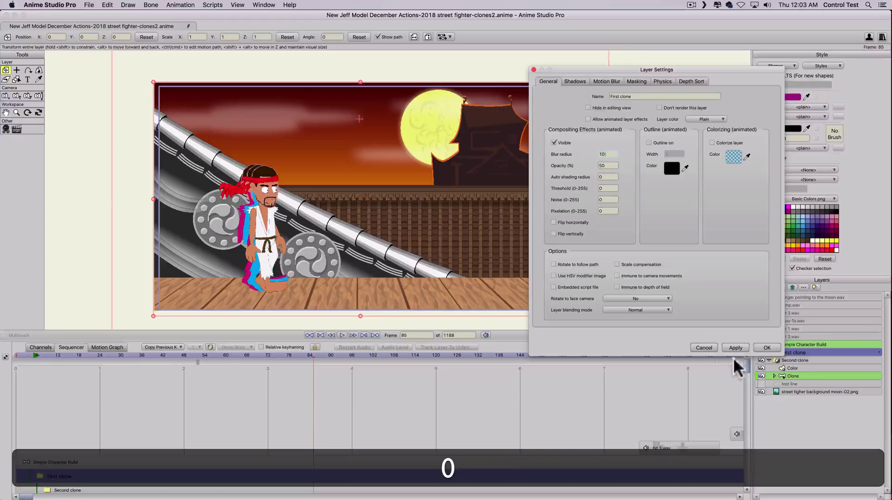
click(735, 348)
click(767, 349)
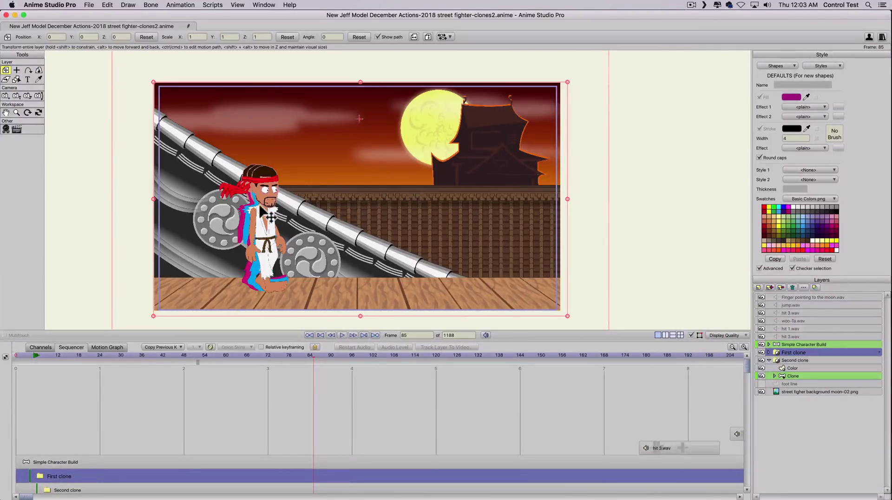
key(super)
key(super+r)
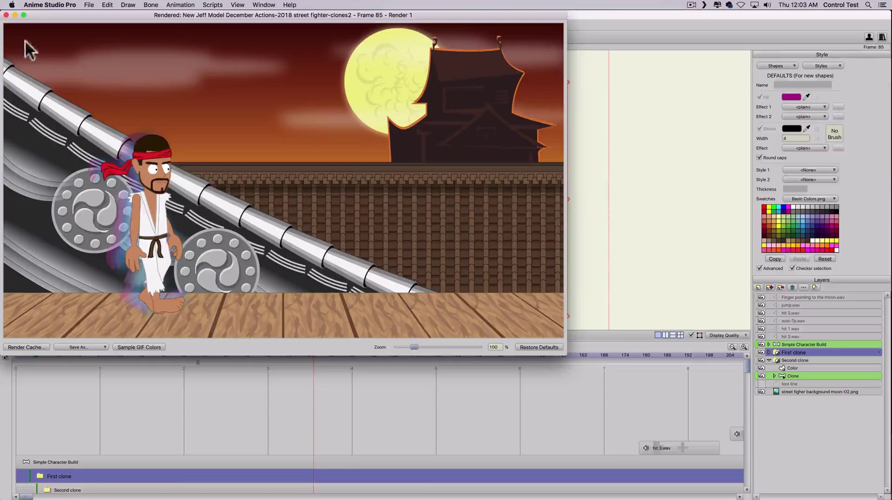
click(6, 15)
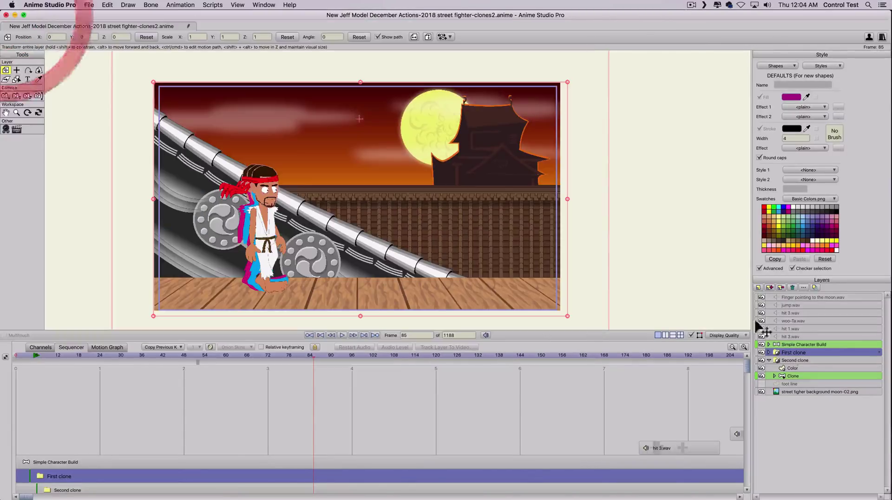
Reduce First clone's blur radius to 5 and render again to compare.
double_click(816, 352)
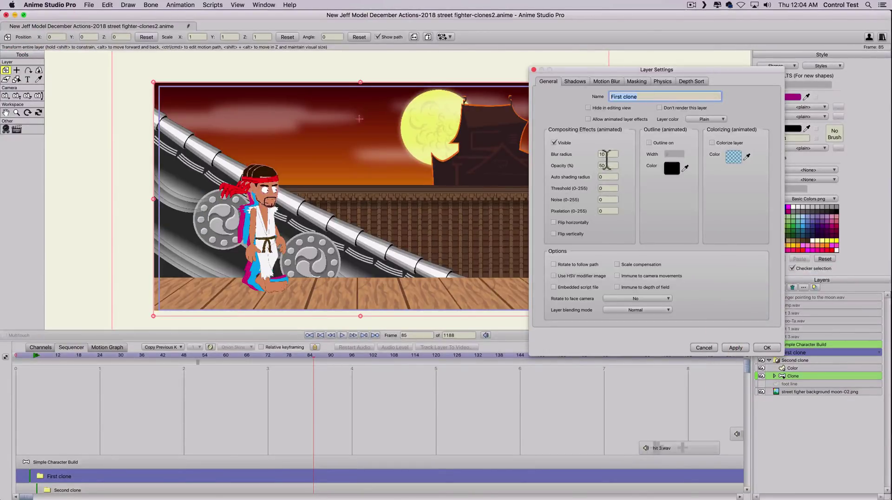
double_click(604, 153)
text(5)
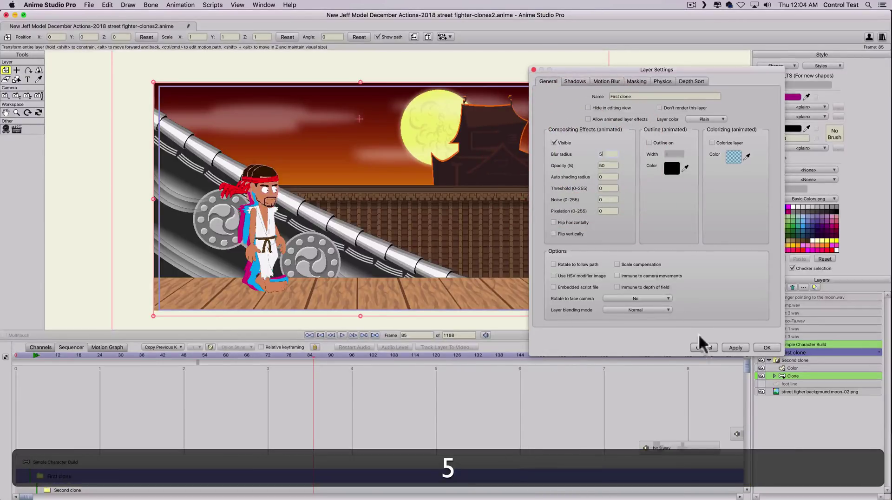
click(740, 348)
click(764, 348)
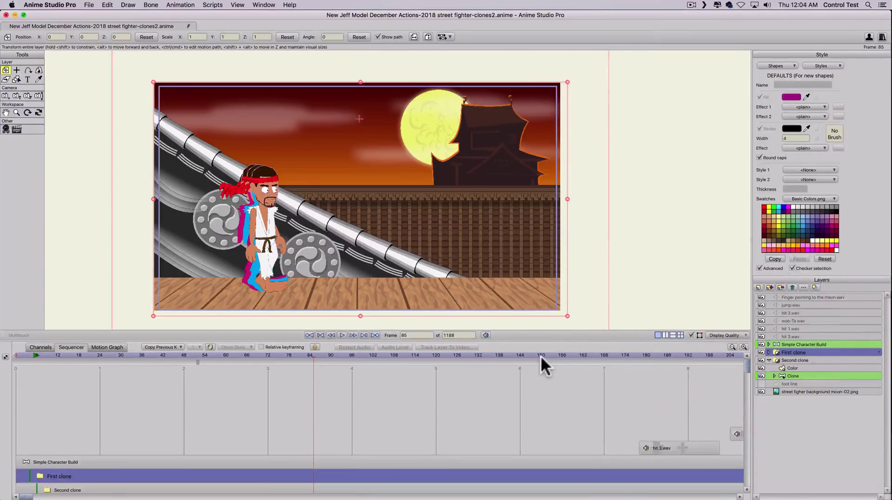
key(super+r)
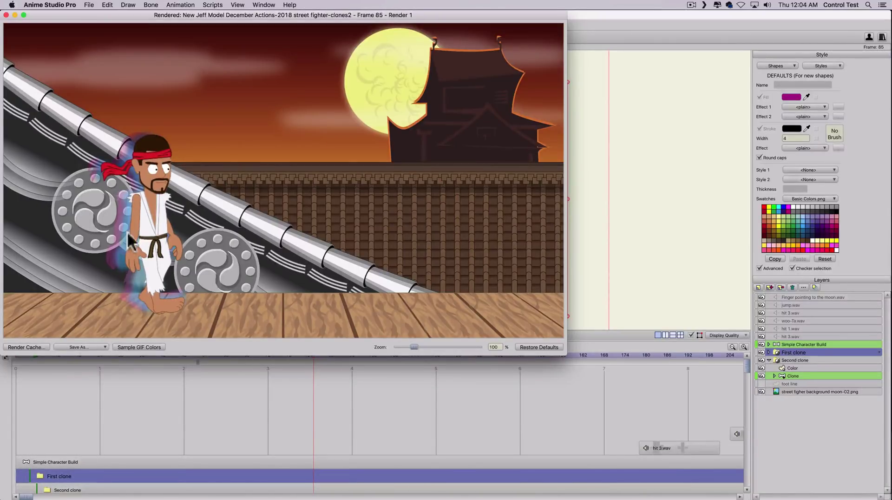
Close the render preview and set the First clone layer's blur radius to 2 in Layer Settings.
click(7, 15)
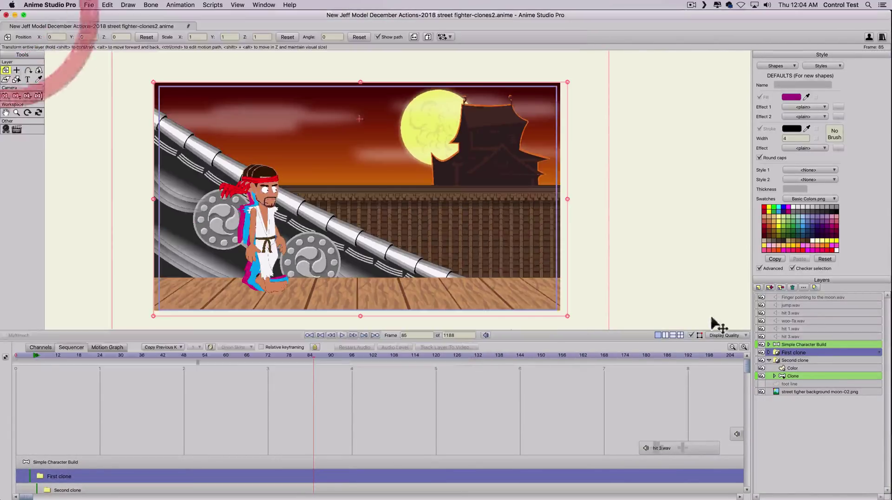
click(823, 352)
double_click(824, 352)
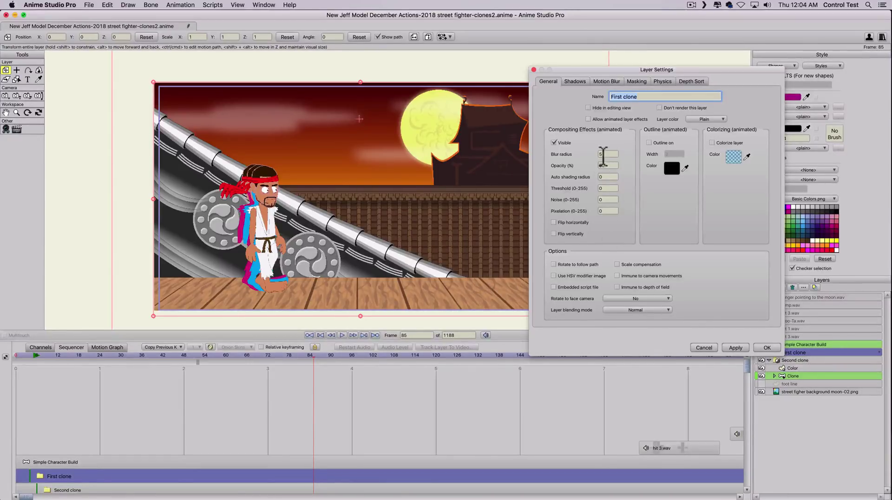
click(603, 154)
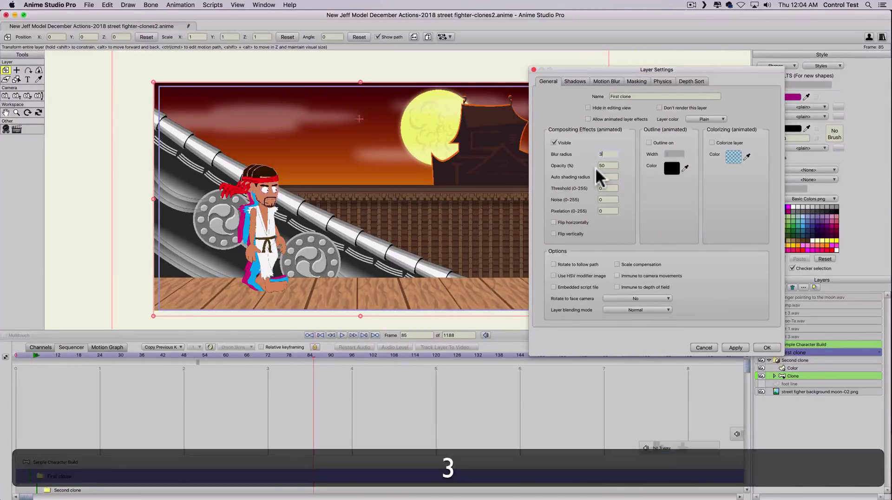
text(2)
click(602, 154)
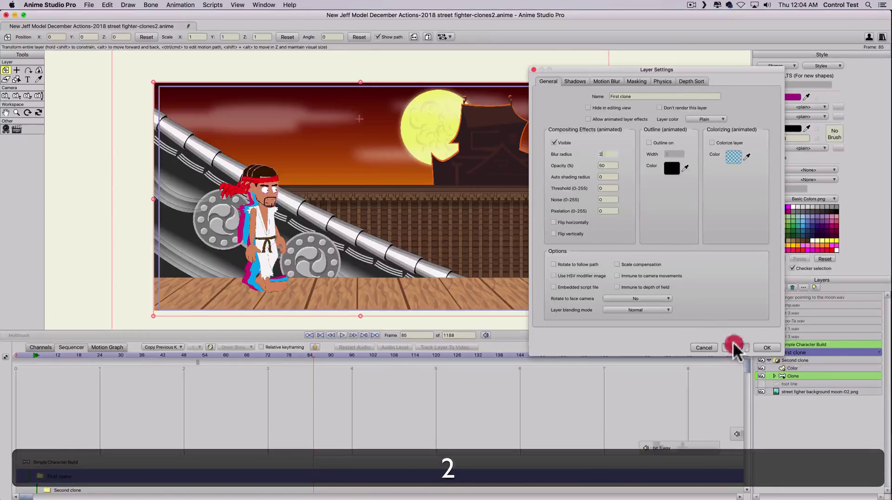
click(768, 348)
Render frame 85 with Cmd+R to check the softened blue and purple after-image.
key(super+r)
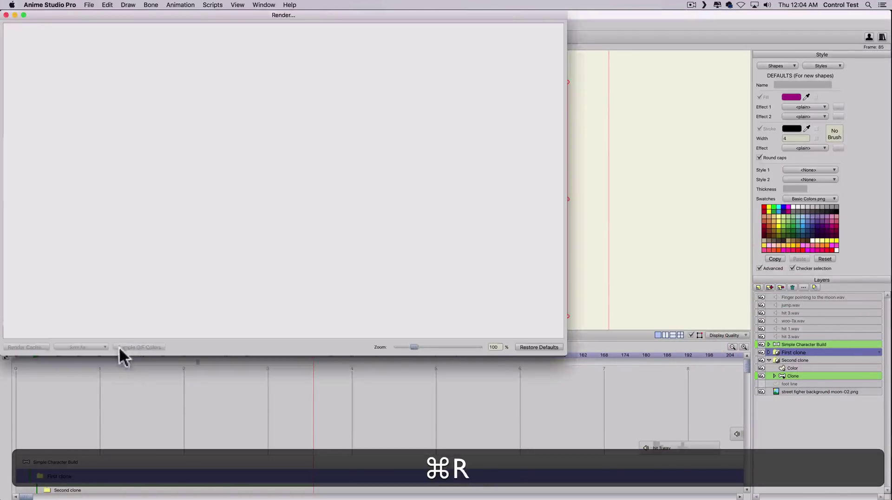